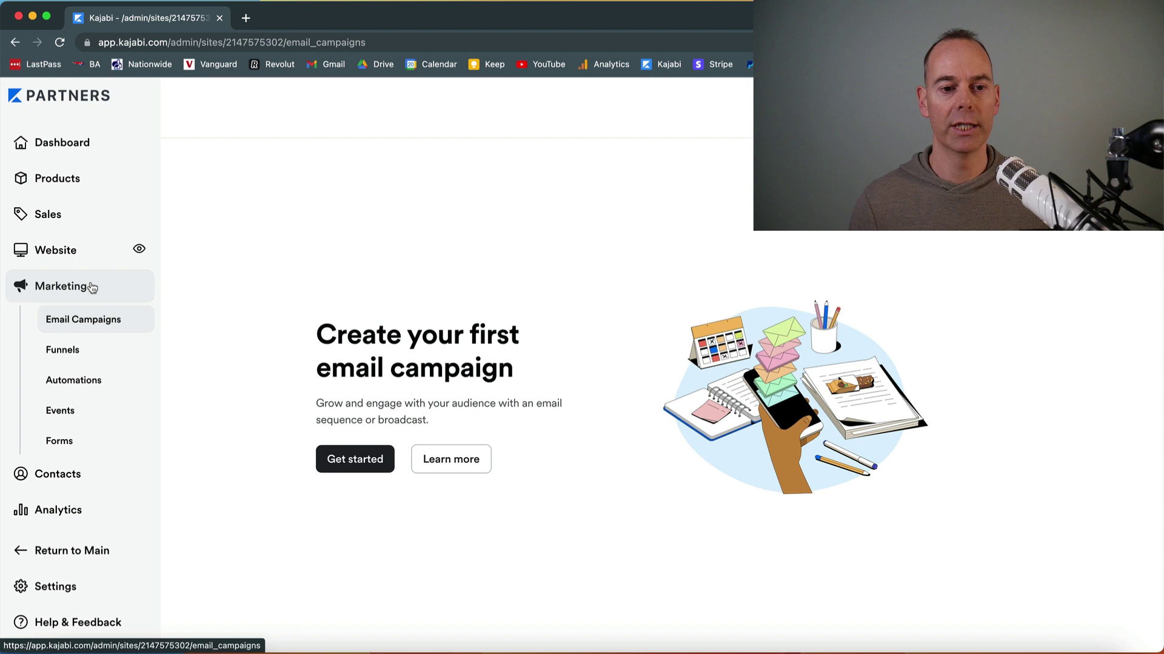
Start a new funnel from Marketing > Funnels and scroll the template gallery to the Zoom Webinar card.
left_click(76, 350)
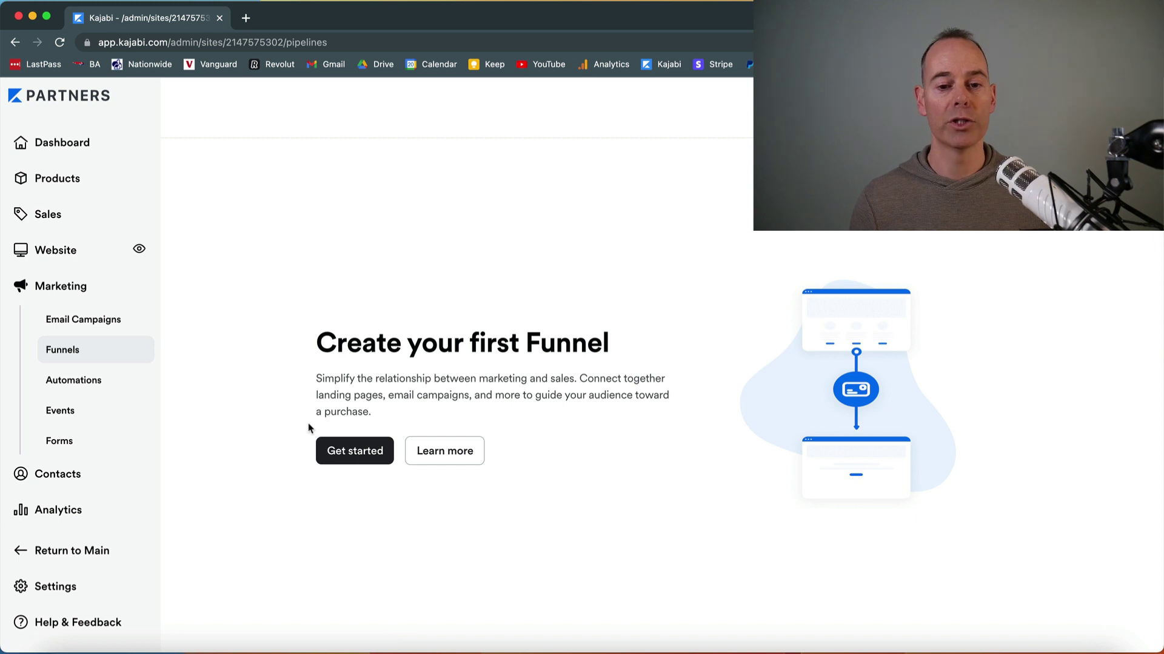
left_click(343, 450)
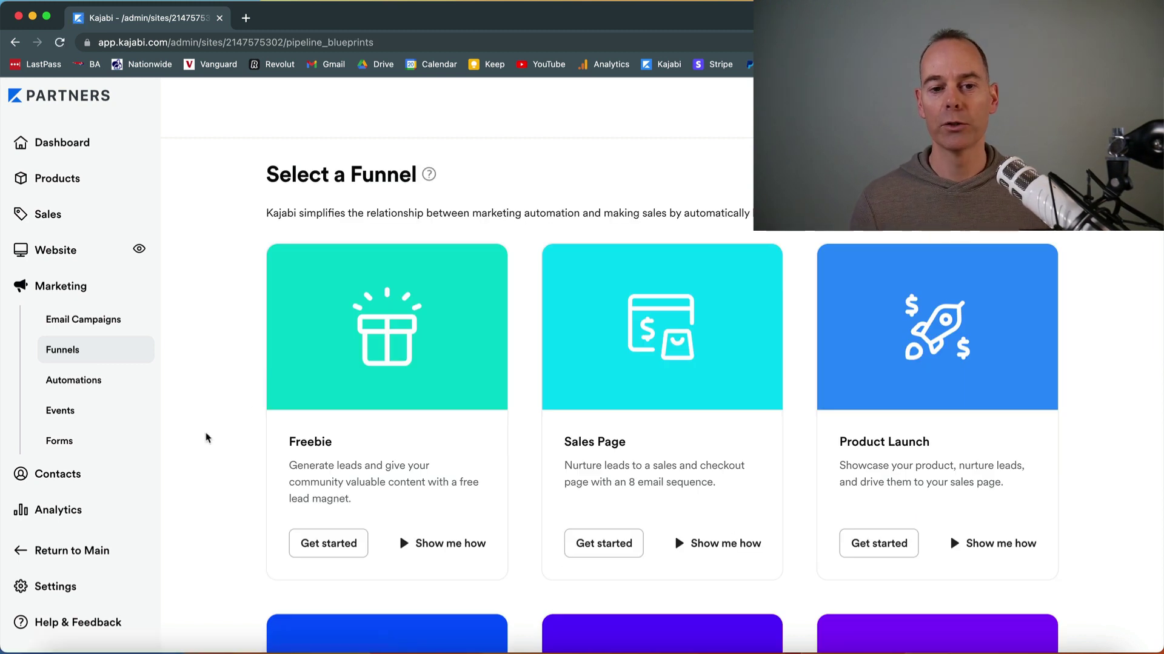
scroll(206, 439, "down", 3)
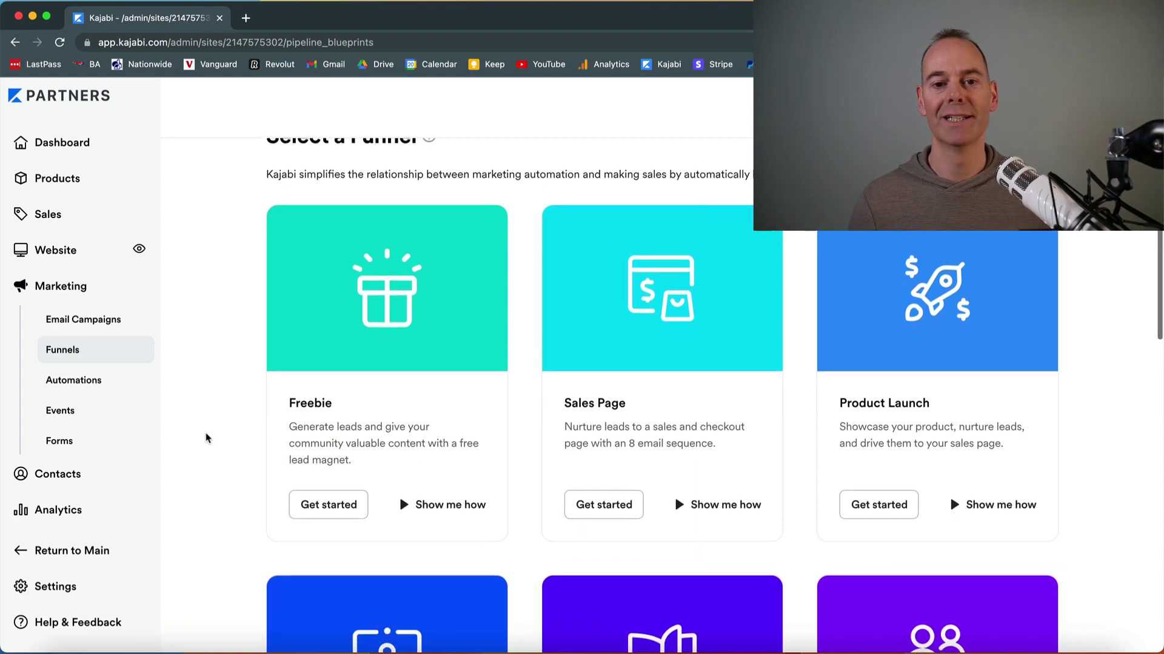
scroll(206, 438, "down", 2)
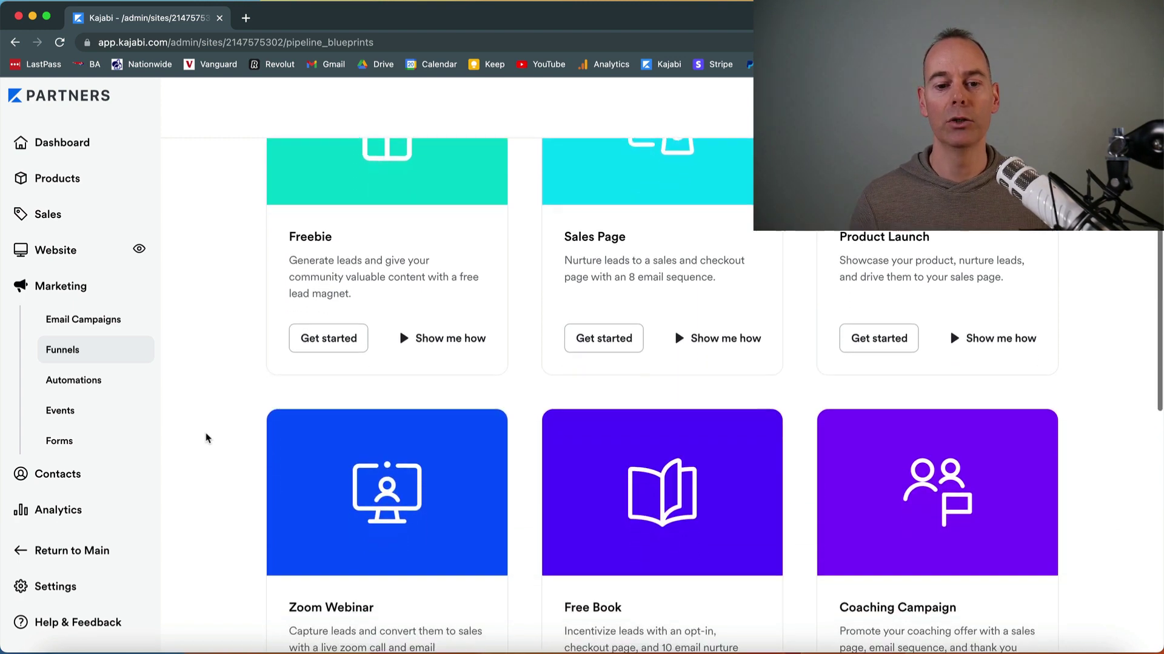
scroll(206, 438, "down", 1)
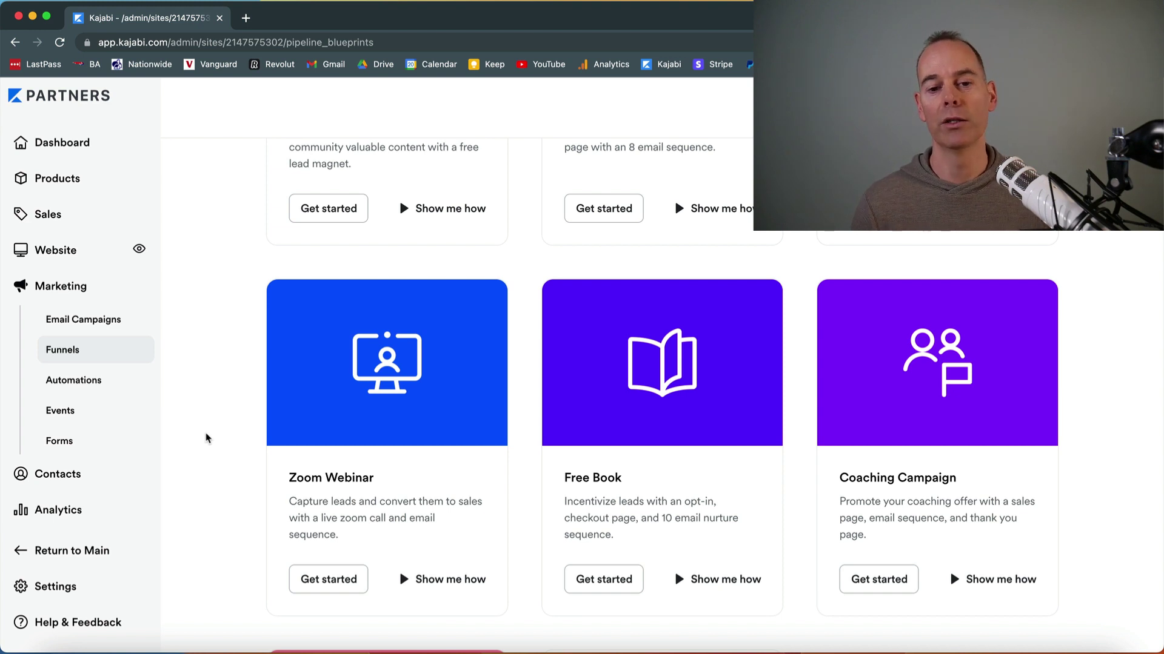
scroll(206, 438, "down", 1)
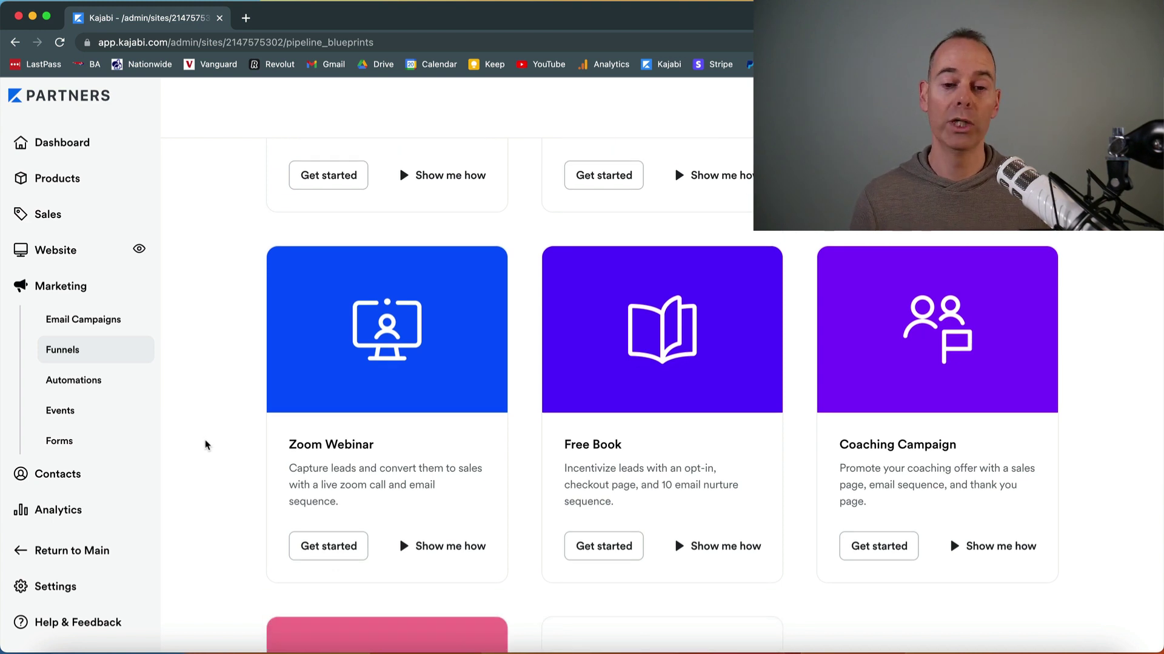
scroll(206, 445, "down", 1)
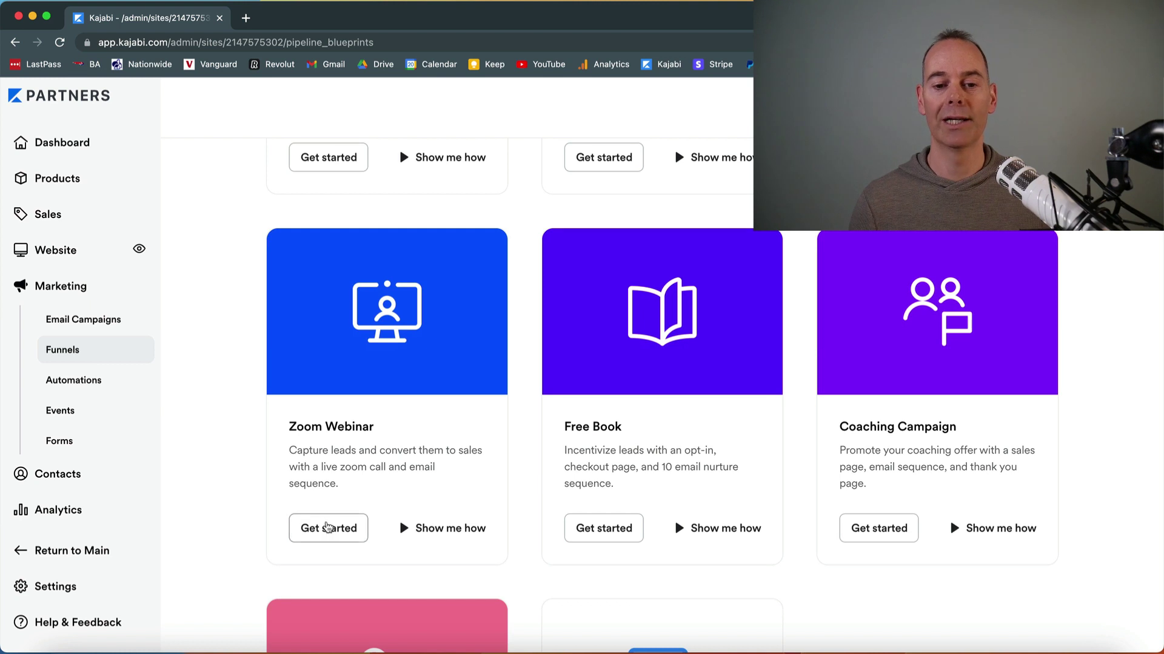
Pick the Zoom Webinar template, title it 'Webinar Test' and paste the Zoom meeting link.
left_click(327, 528)
left_click(473, 237)
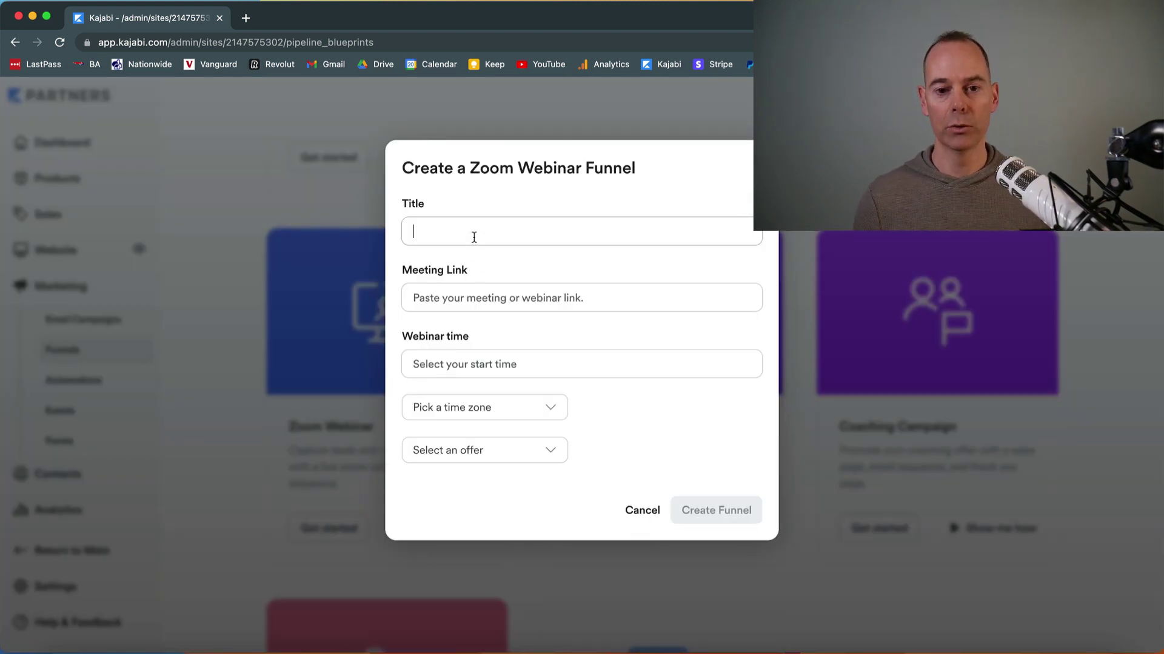
type("Webinar T")
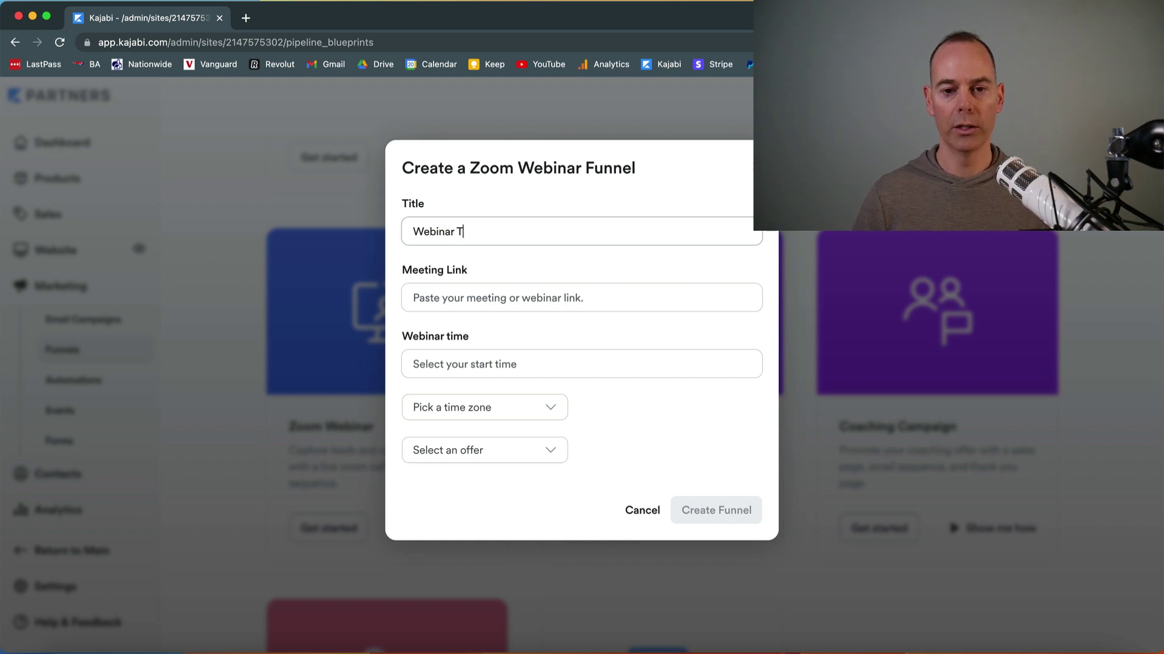
type("est")
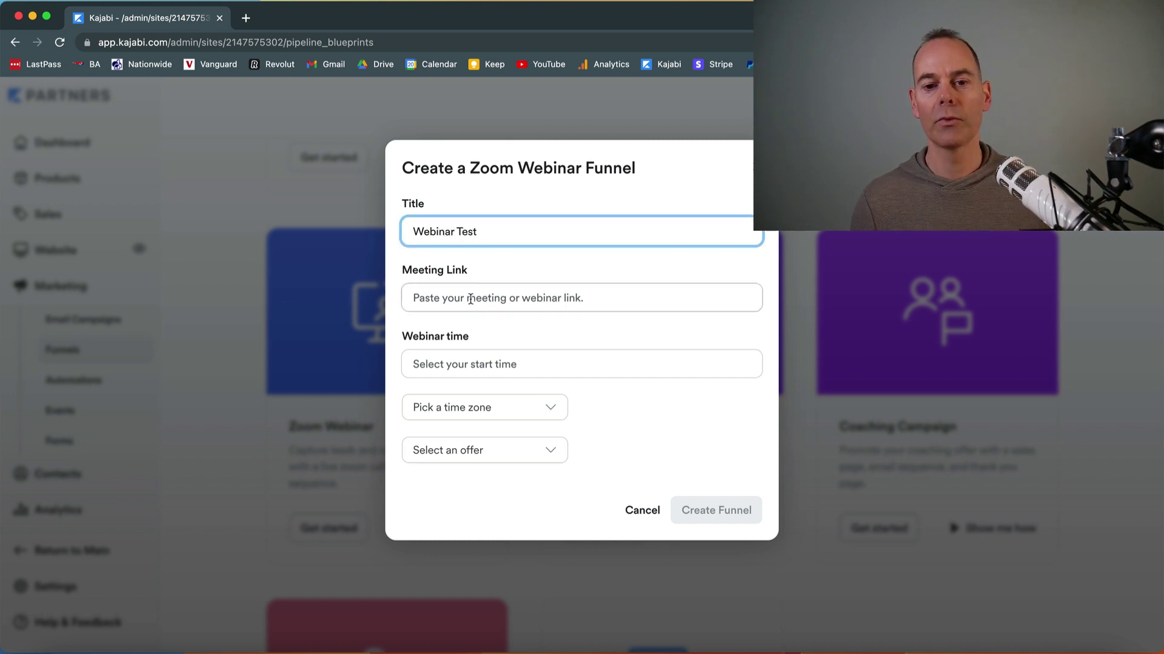
left_click(471, 300)
key("super+v")
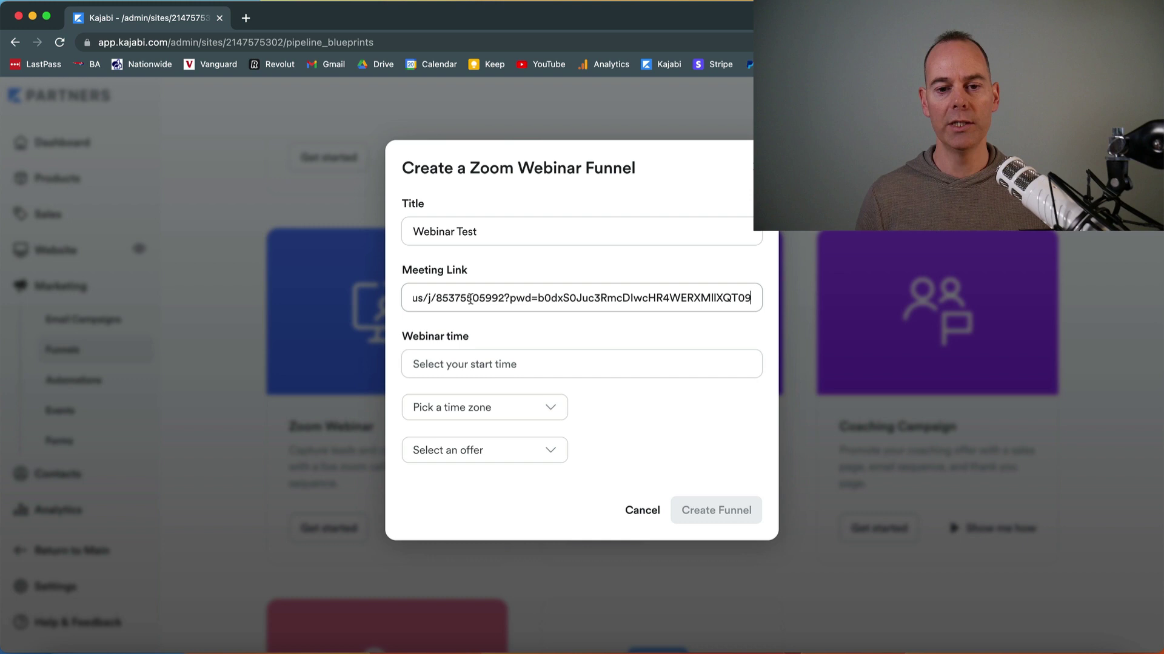
Set the webinar date to 27 February 2023 in the date and time picker.
left_click(449, 360)
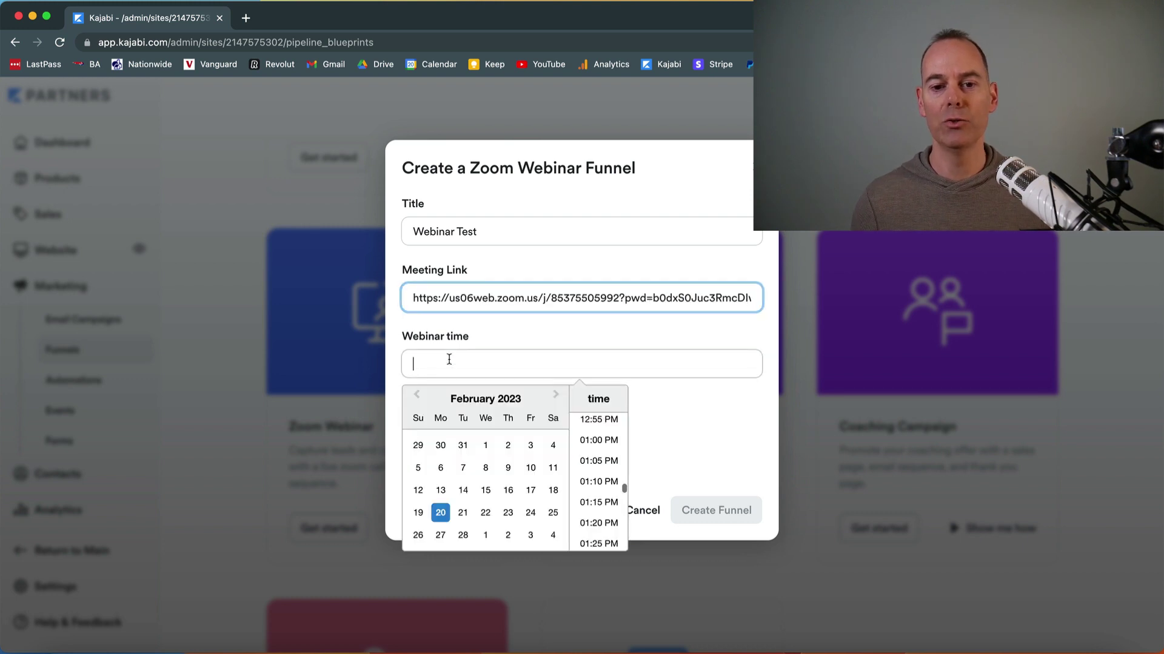
left_click(399, 331)
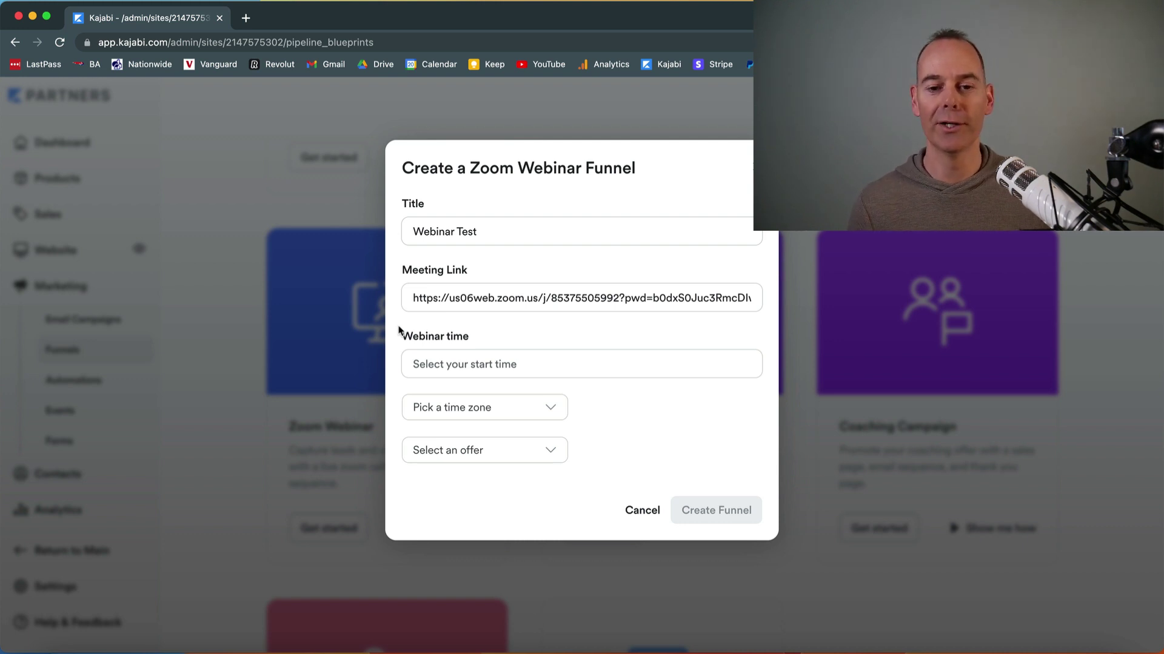
left_click(427, 360)
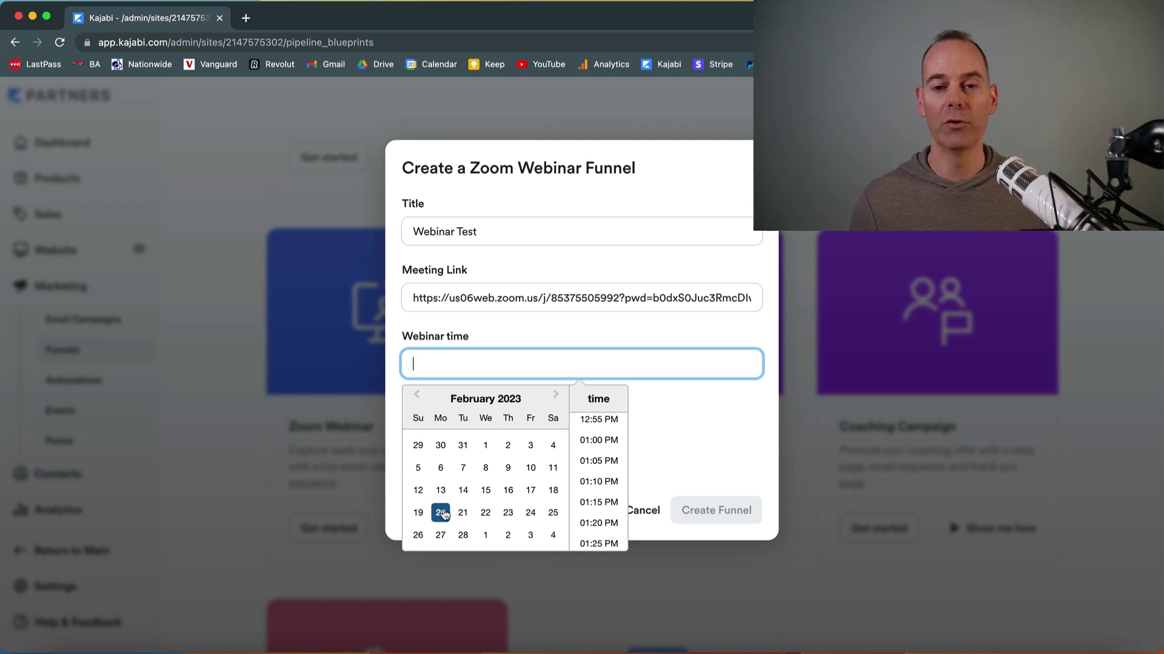
left_click(441, 534)
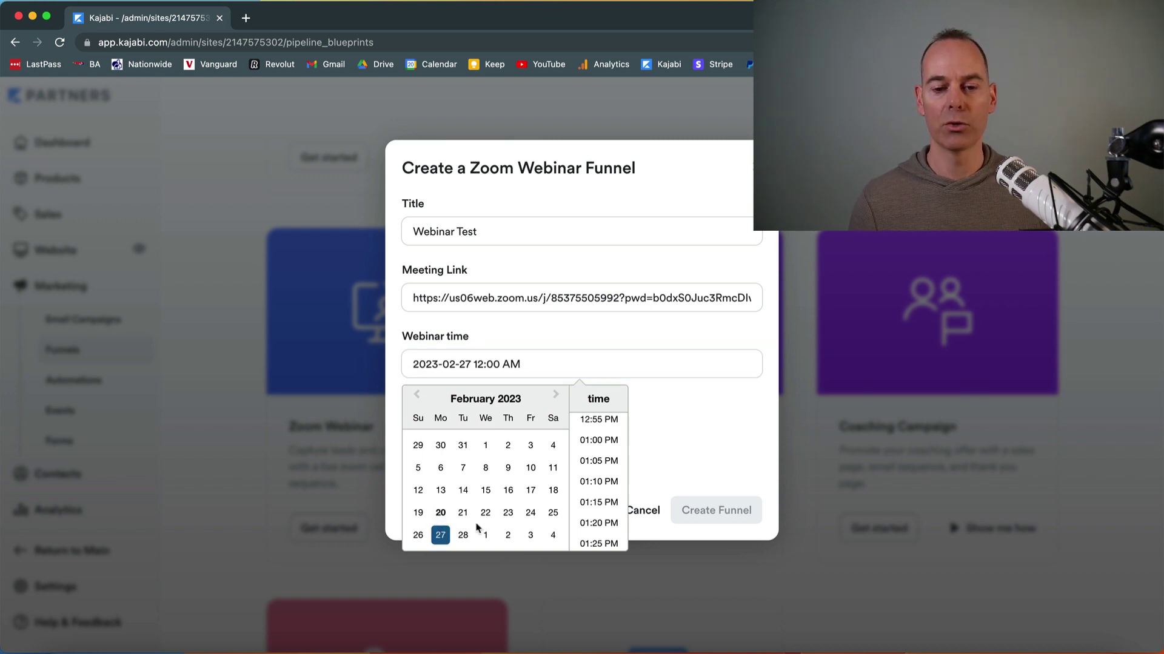
scroll(603, 506, "down", 5)
scroll(602, 505, "down", 20)
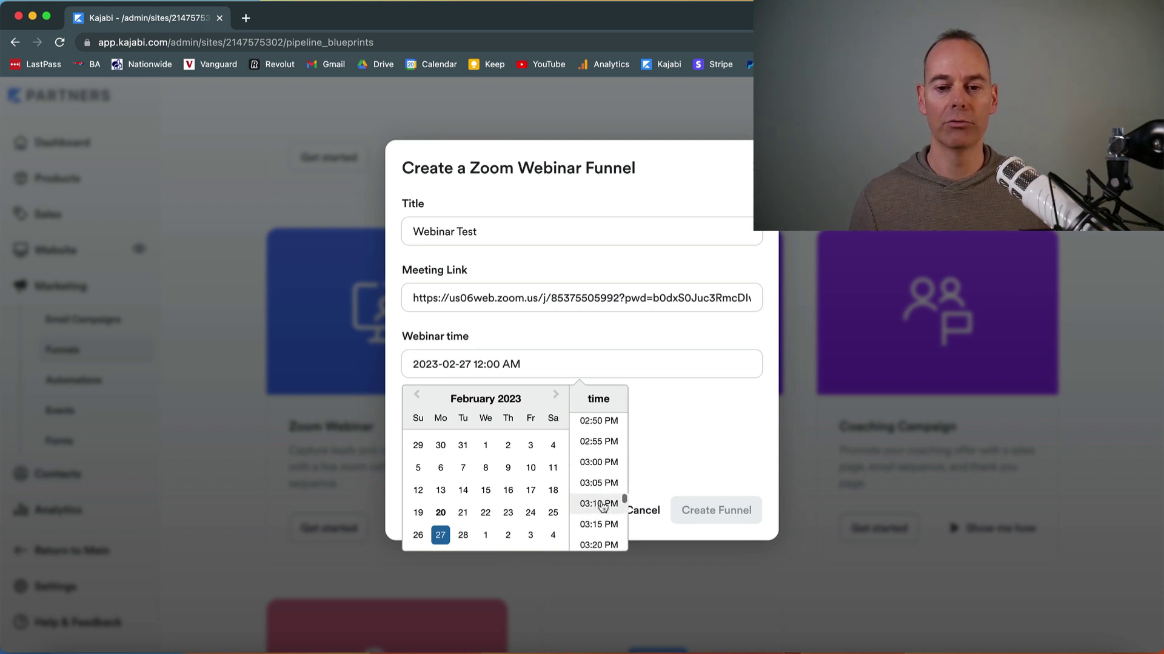
scroll(602, 506, "down", 10)
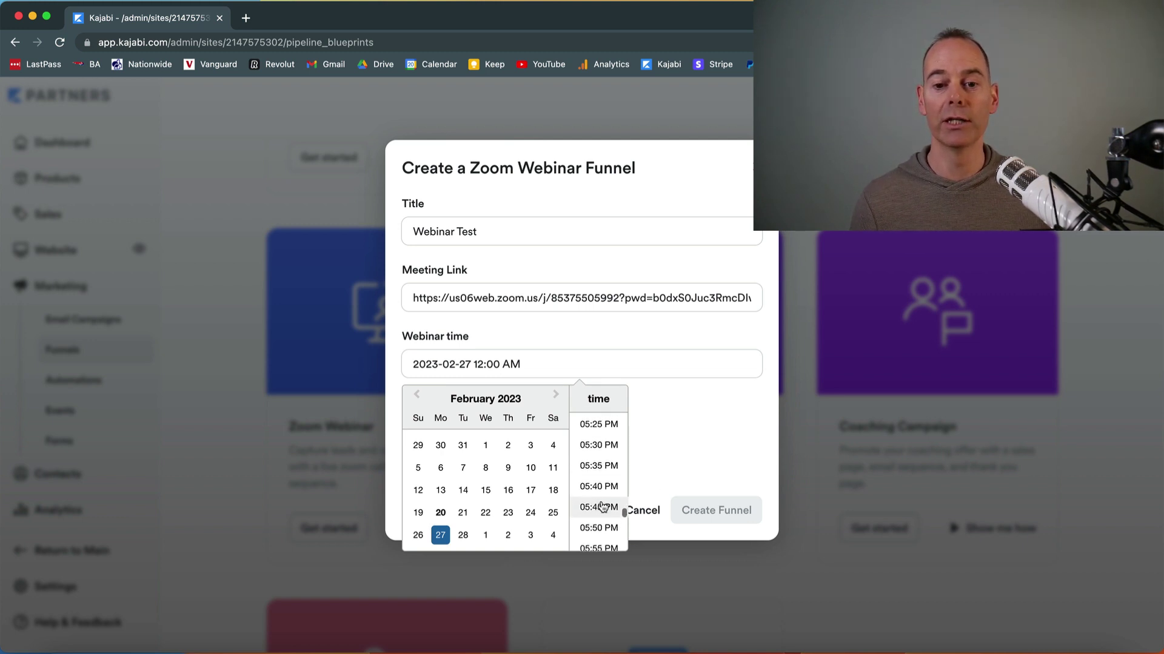
scroll(602, 505, "up", 4)
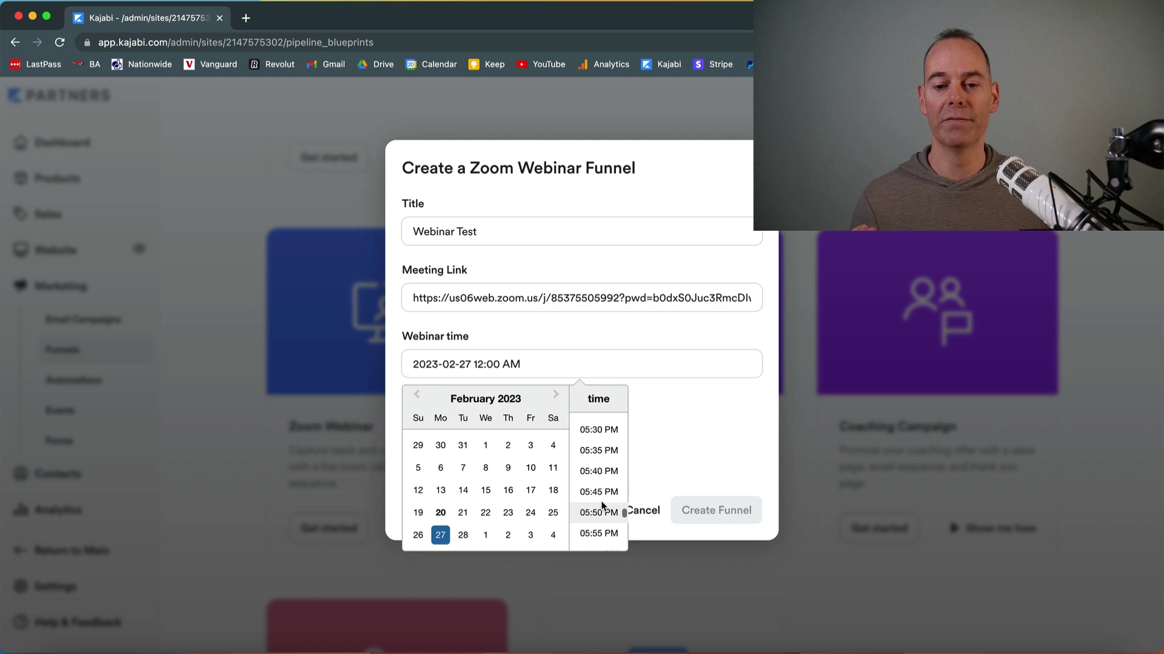
scroll(602, 505, "up", 3)
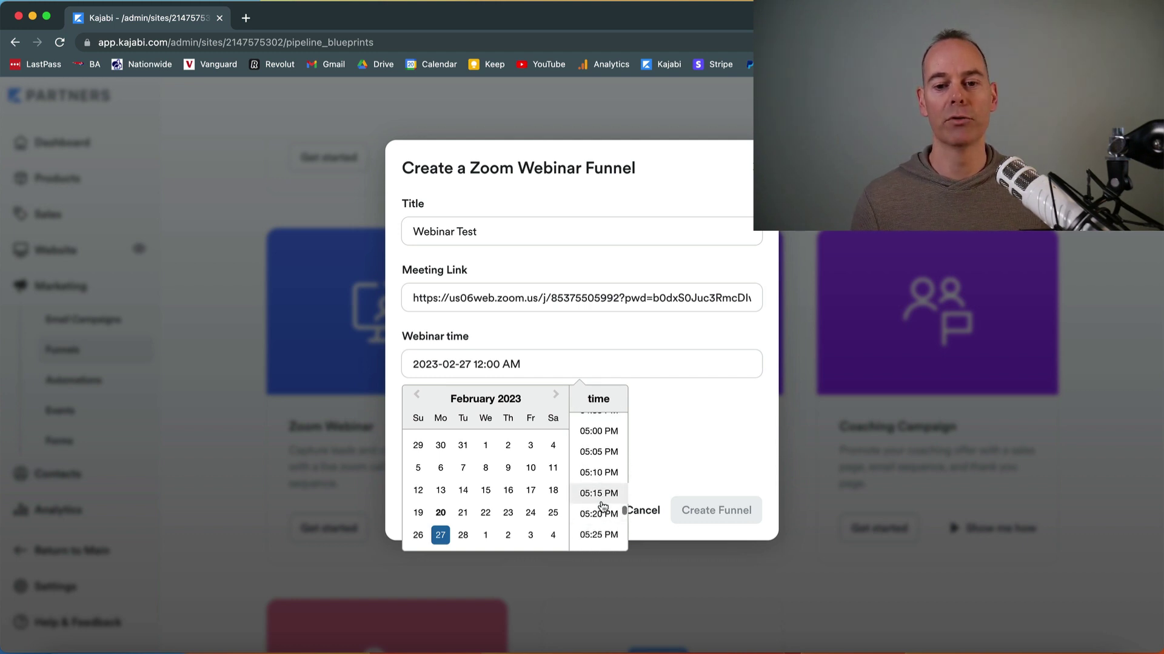
Set the webinar start time to 05:00 PM and the time zone to (GMT+0:00) London.
left_click(589, 438)
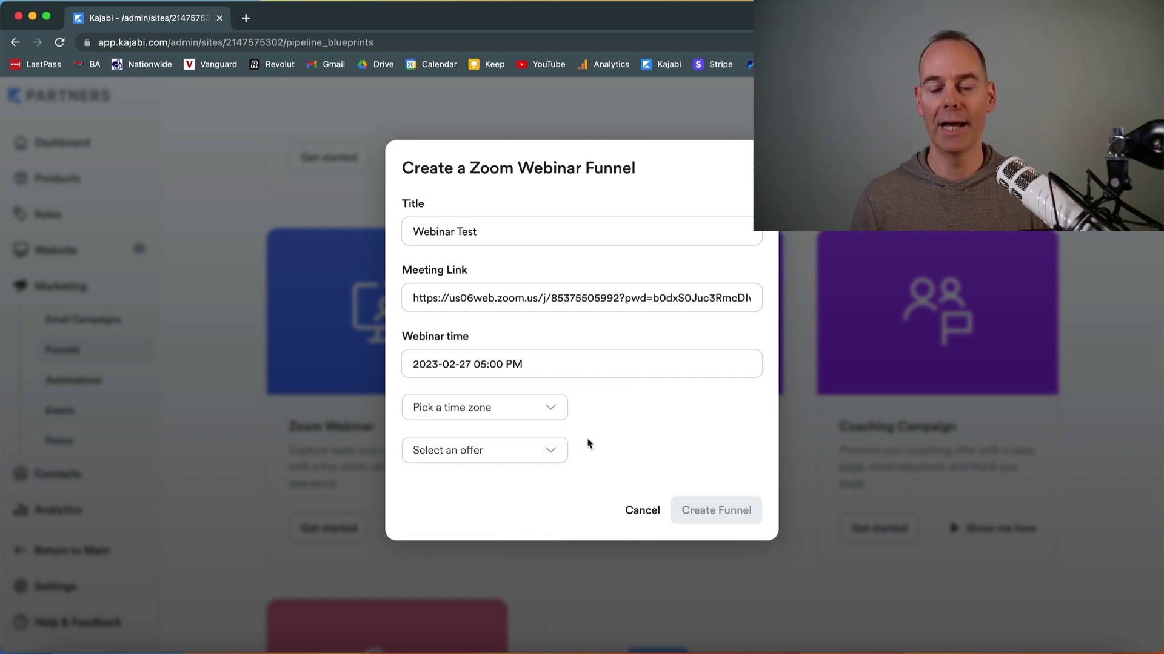
left_click(552, 409)
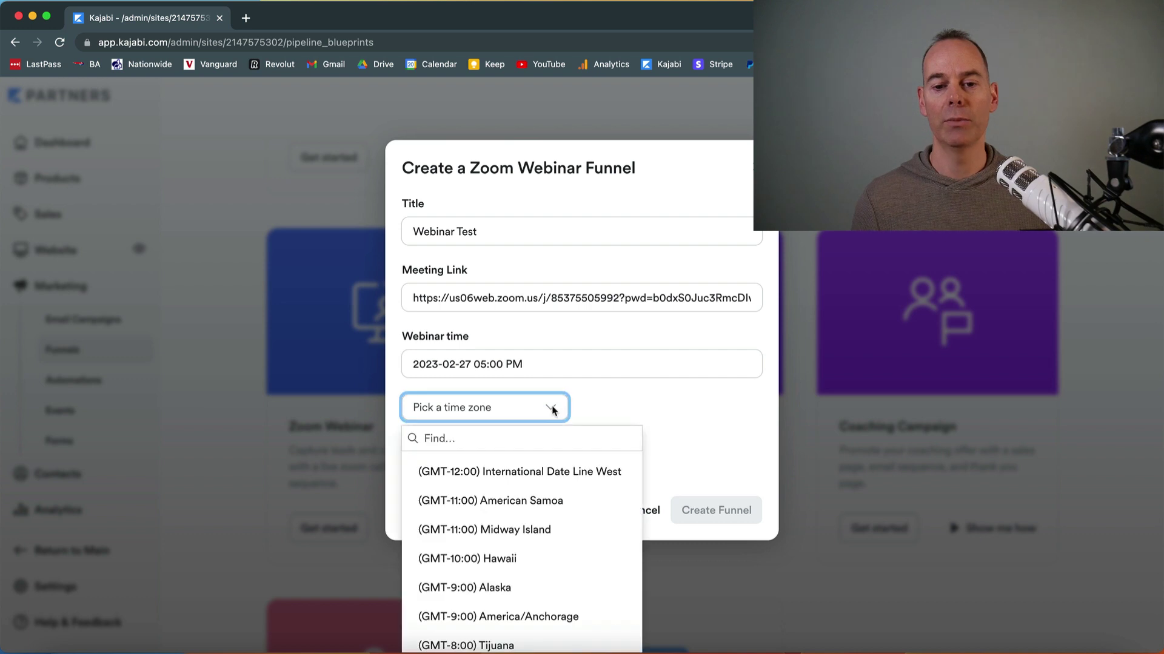
scroll(516, 574, "down", 10)
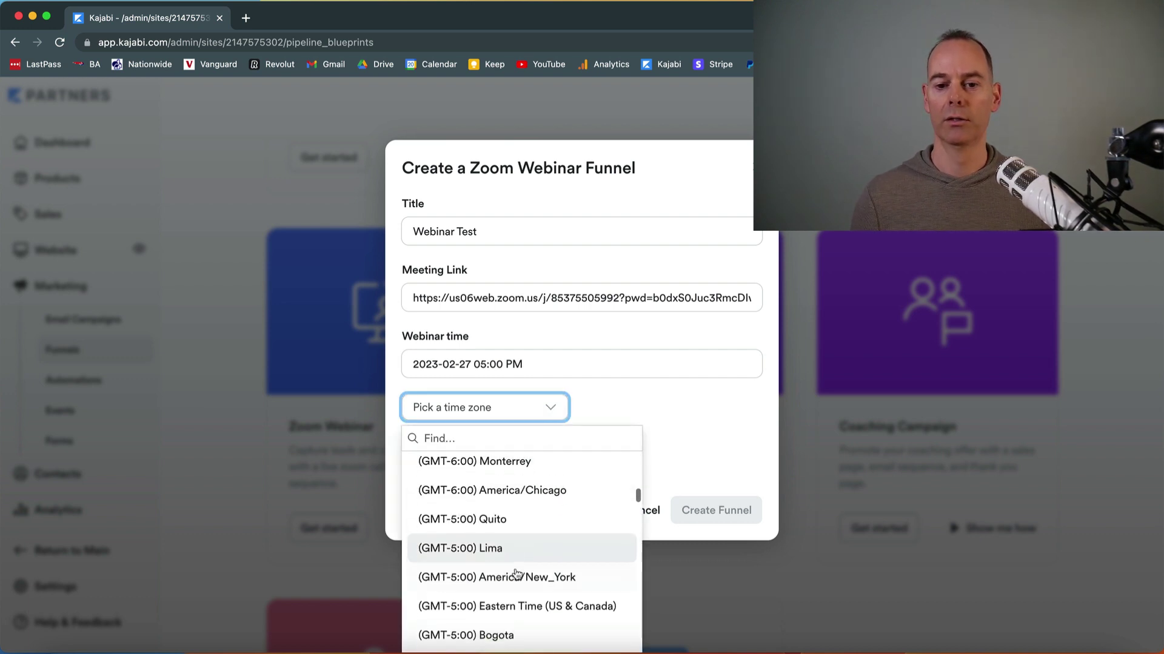
scroll(516, 574, "down", 10)
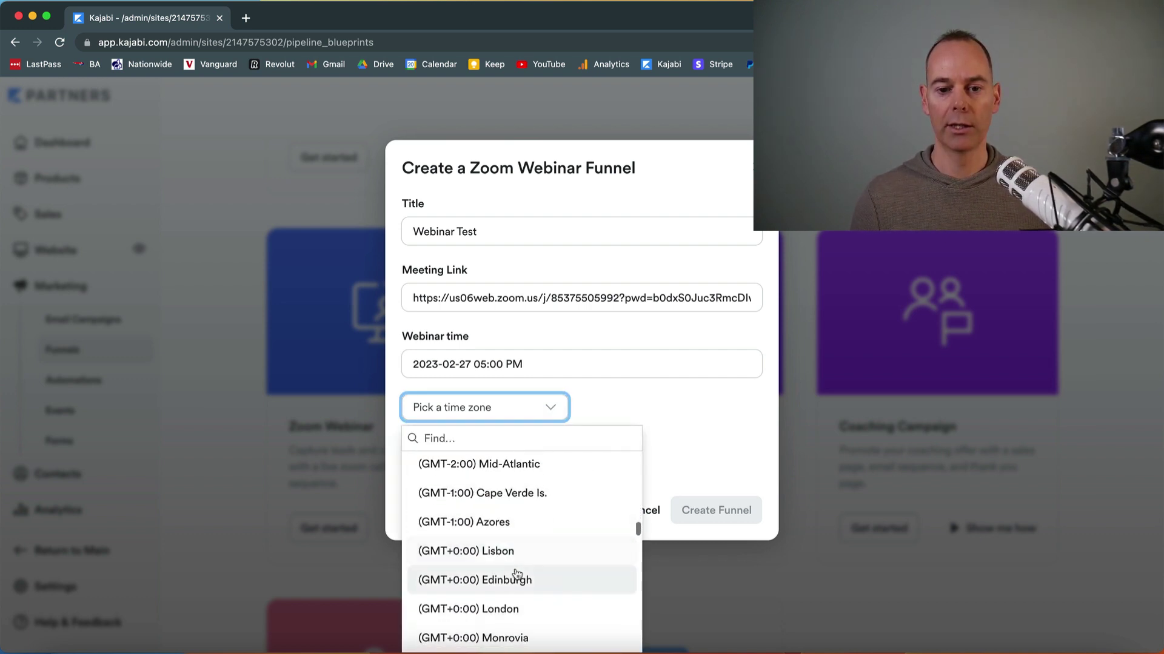
scroll(515, 573, "down", 1)
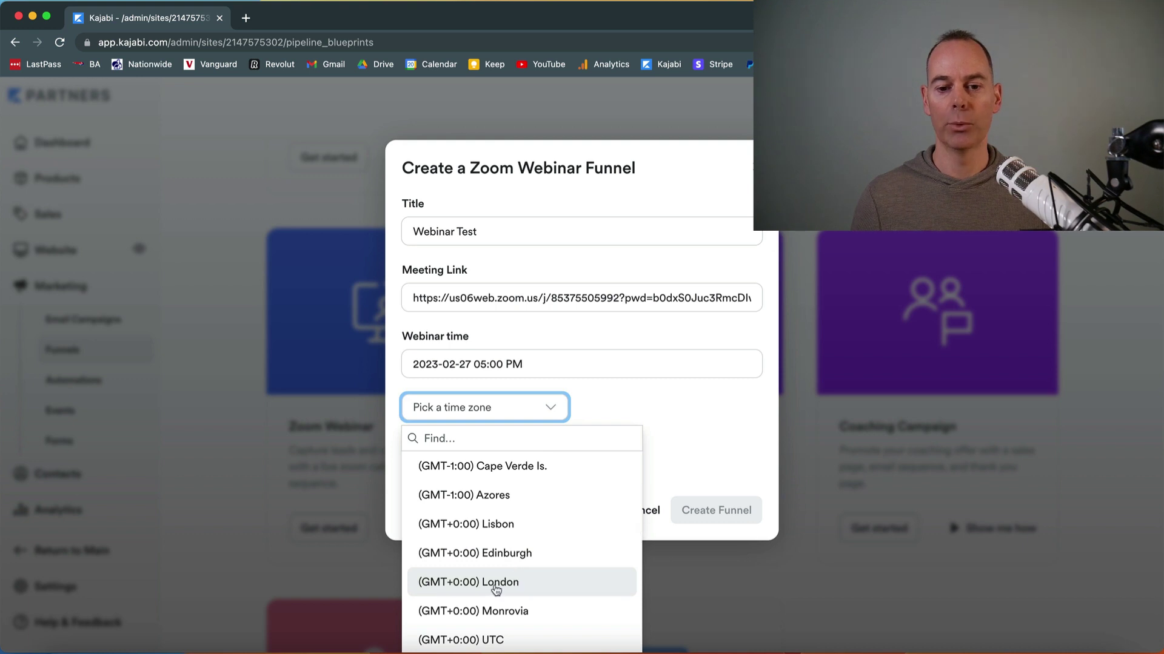
left_click(495, 583)
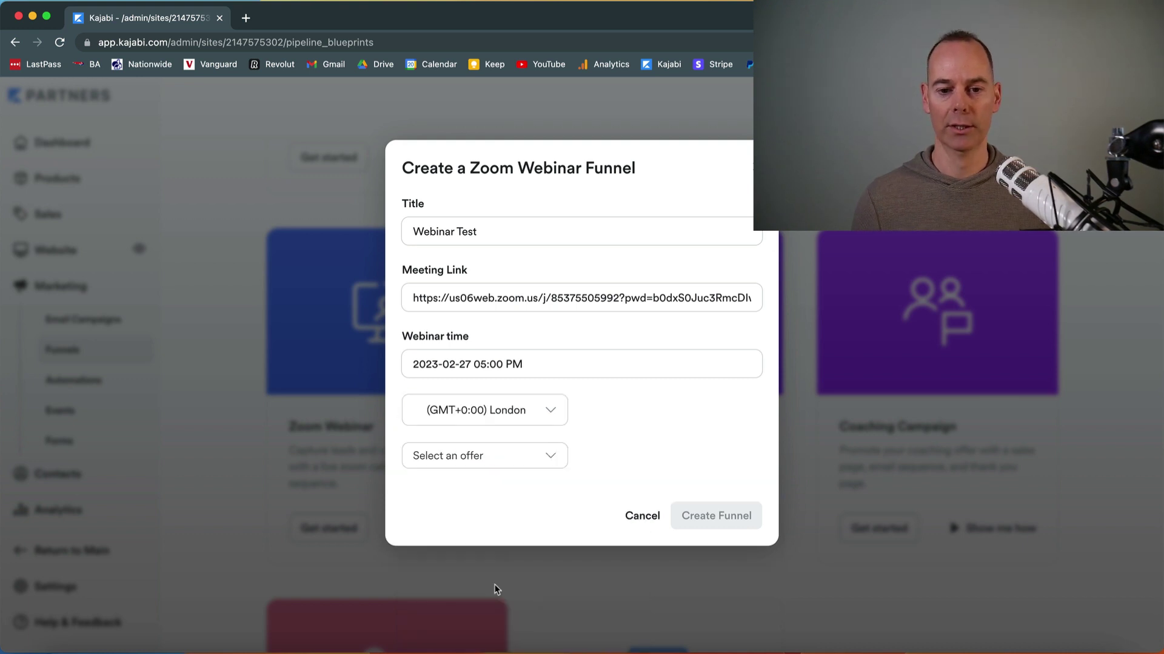
Attach the Webinar Offer and create the funnel.
left_click(552, 458)
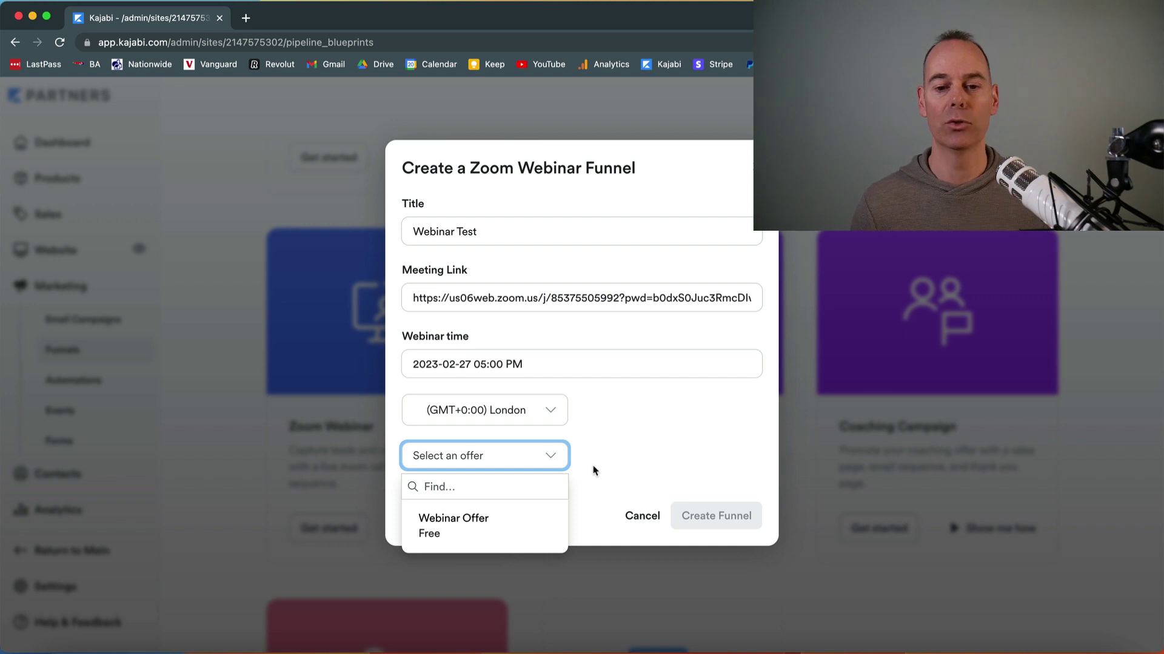
left_click(464, 531)
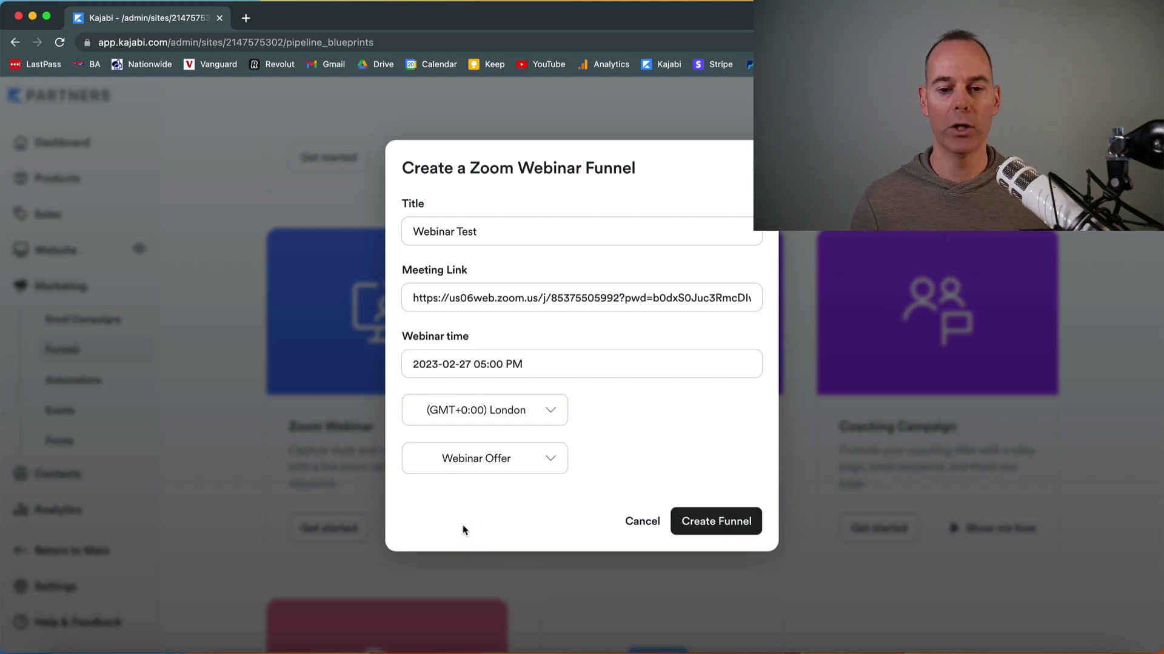
left_click(709, 532)
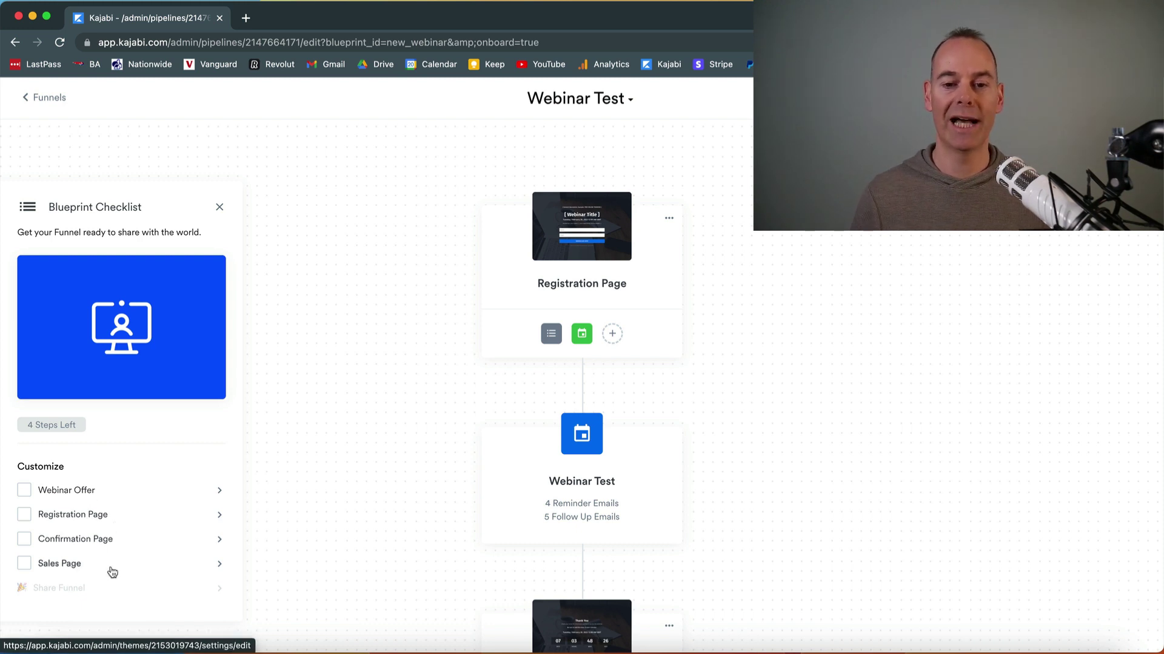
Review the built Webinar Test funnel's overview and Blueprint Checklist.
scroll(448, 335, "down", 1)
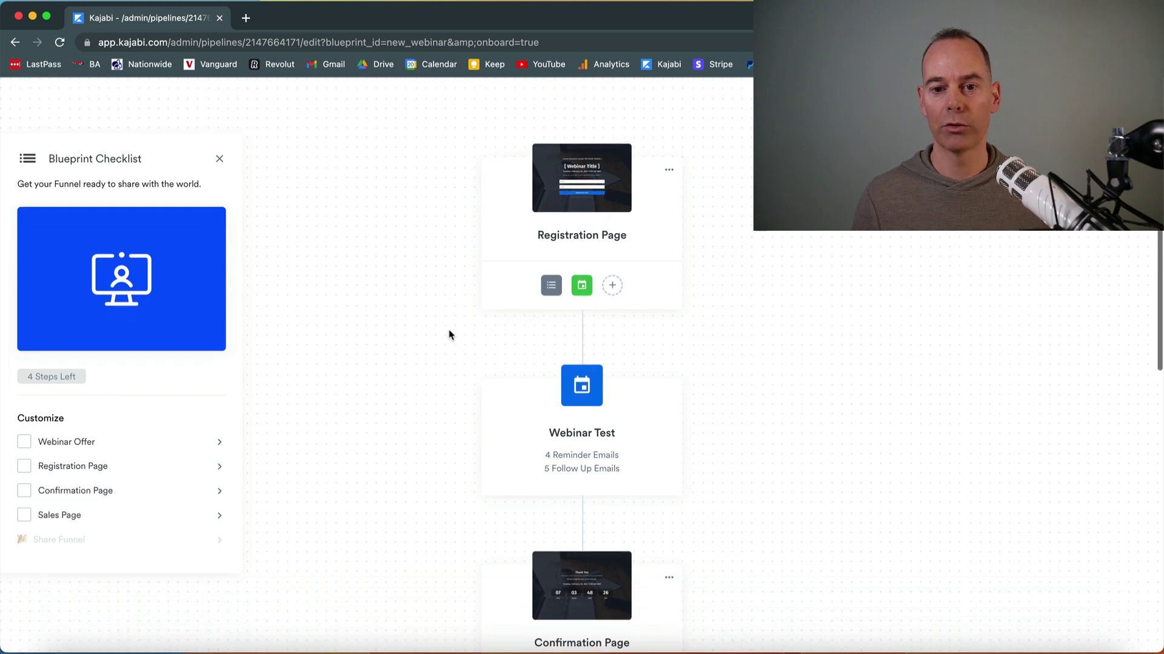
scroll(497, 312, "up", 1)
Open the funnel's Registration Page in the editor and look through it.
mouse_move(548, 288)
left_click(619, 240)
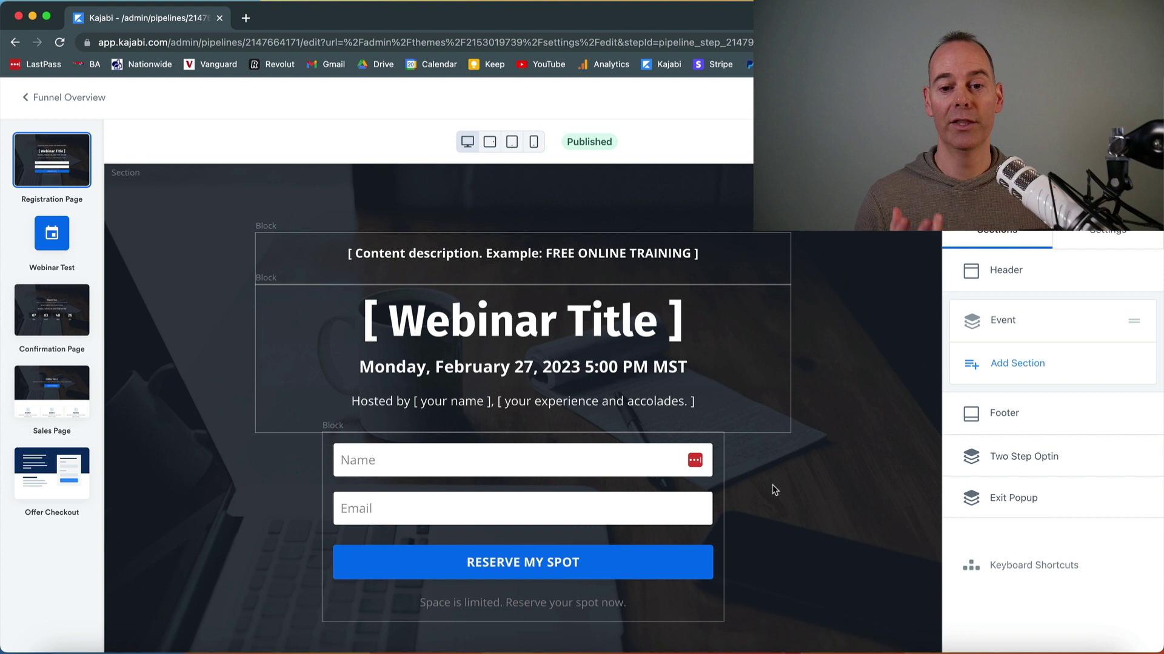
scroll(773, 490, "down", 3)
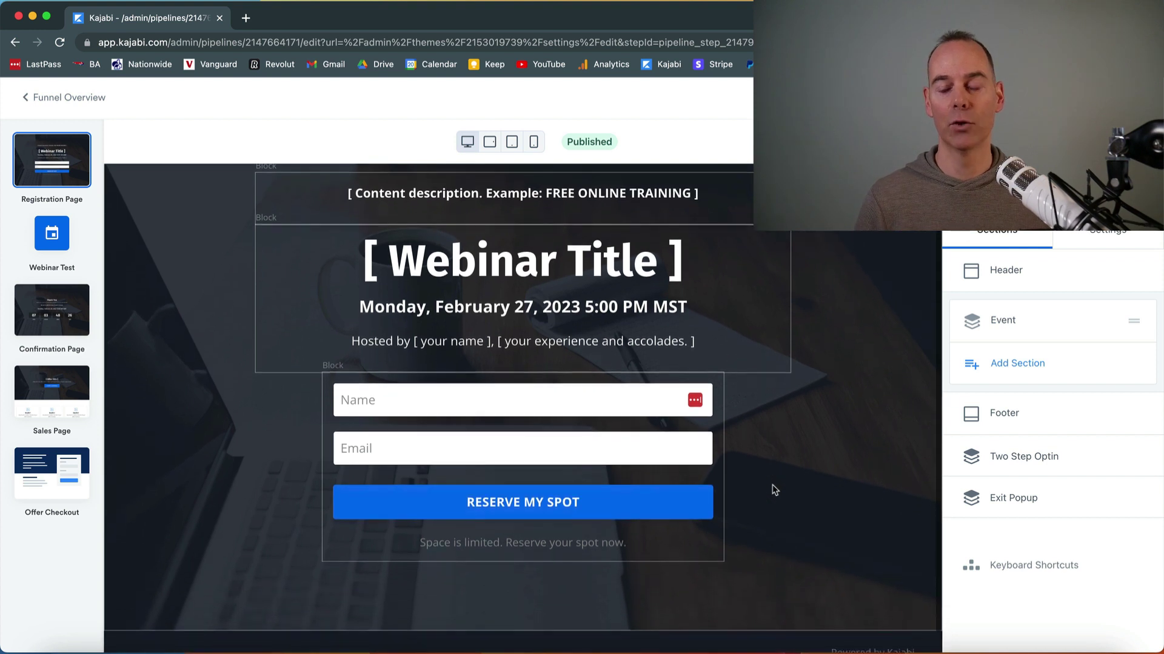
scroll(782, 488, "up", 3)
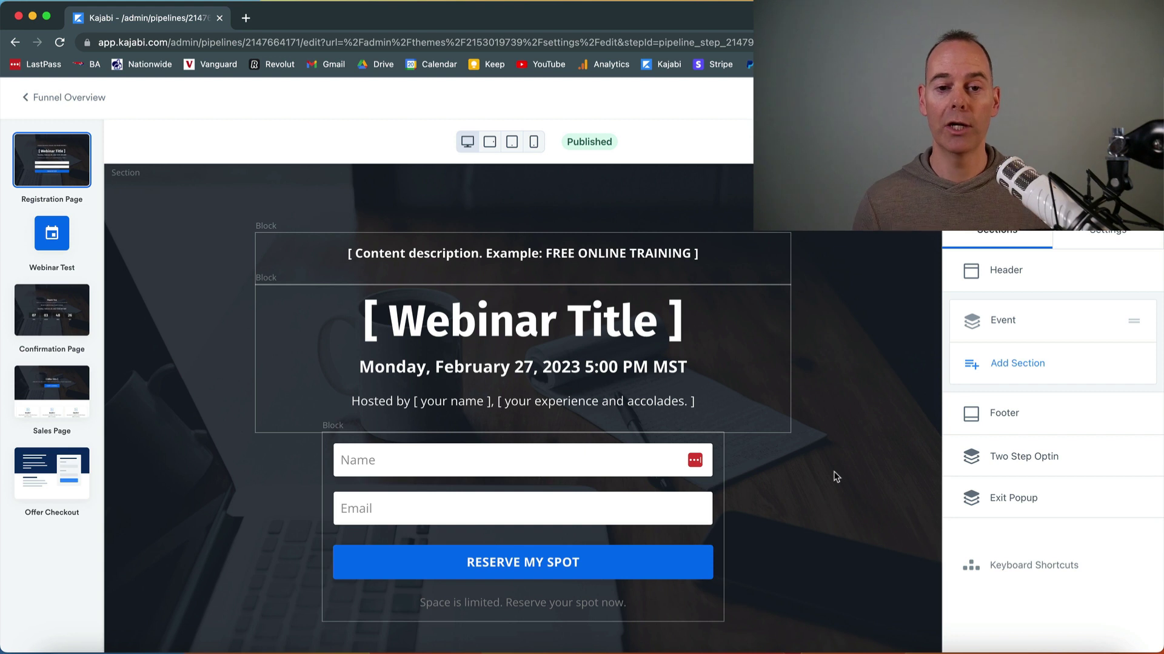
scroll(835, 477, "down", 1)
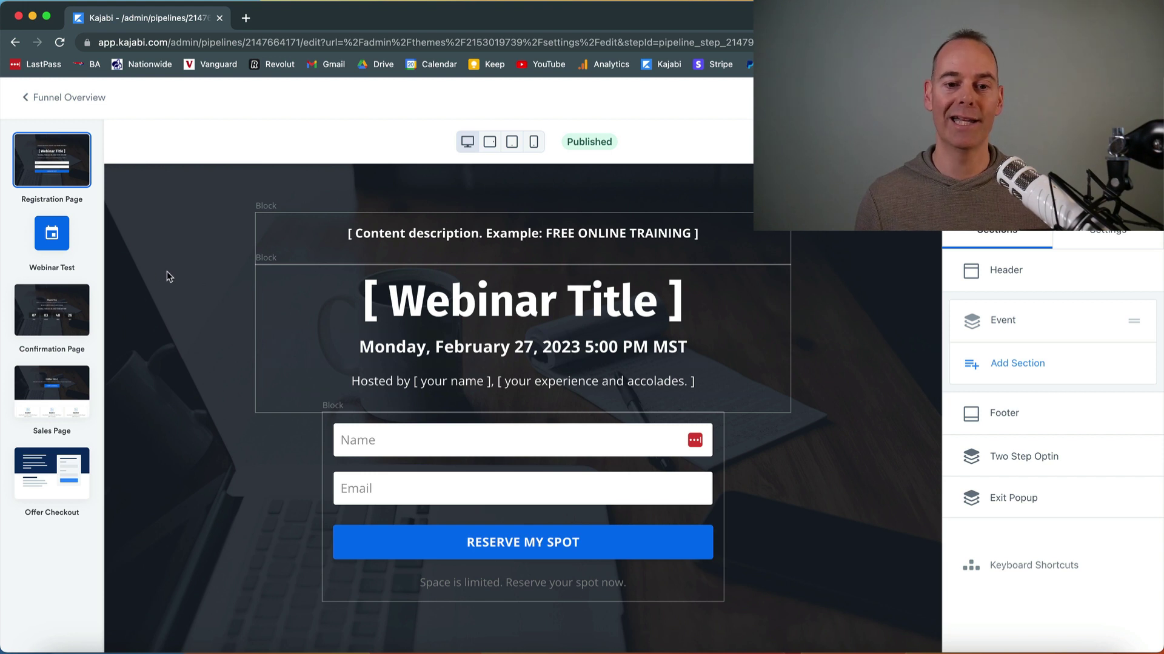
Open the Event section's Form block, showing Webinar Test Form and its #next-pipeline-step redirect.
left_click(1002, 320)
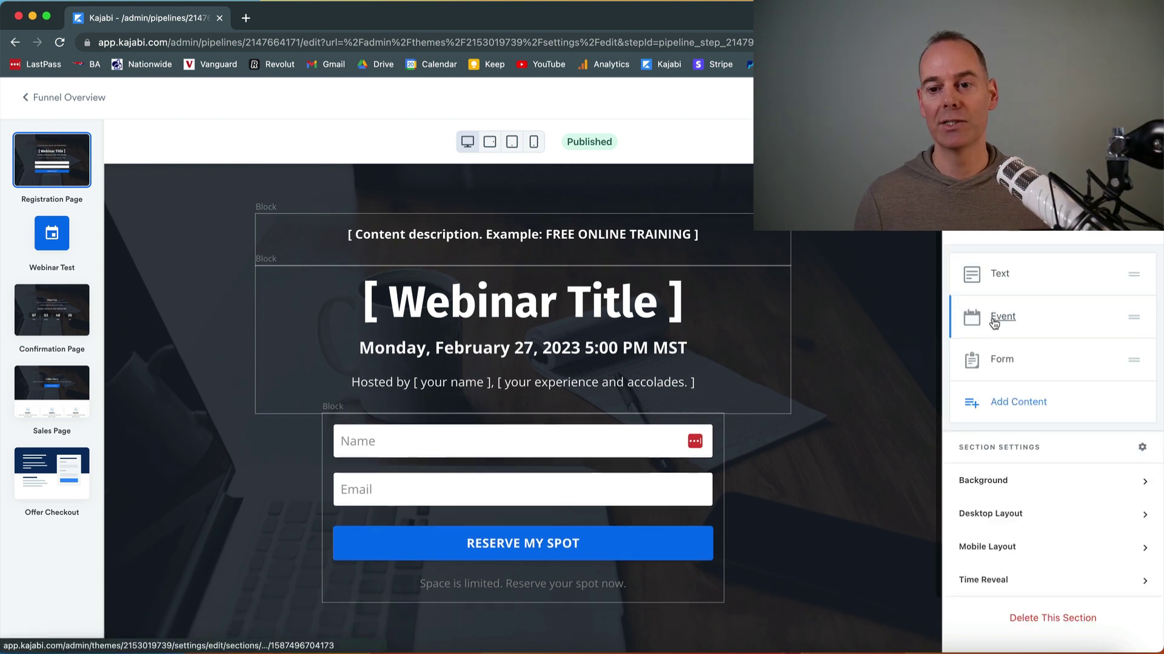
left_click(1001, 360)
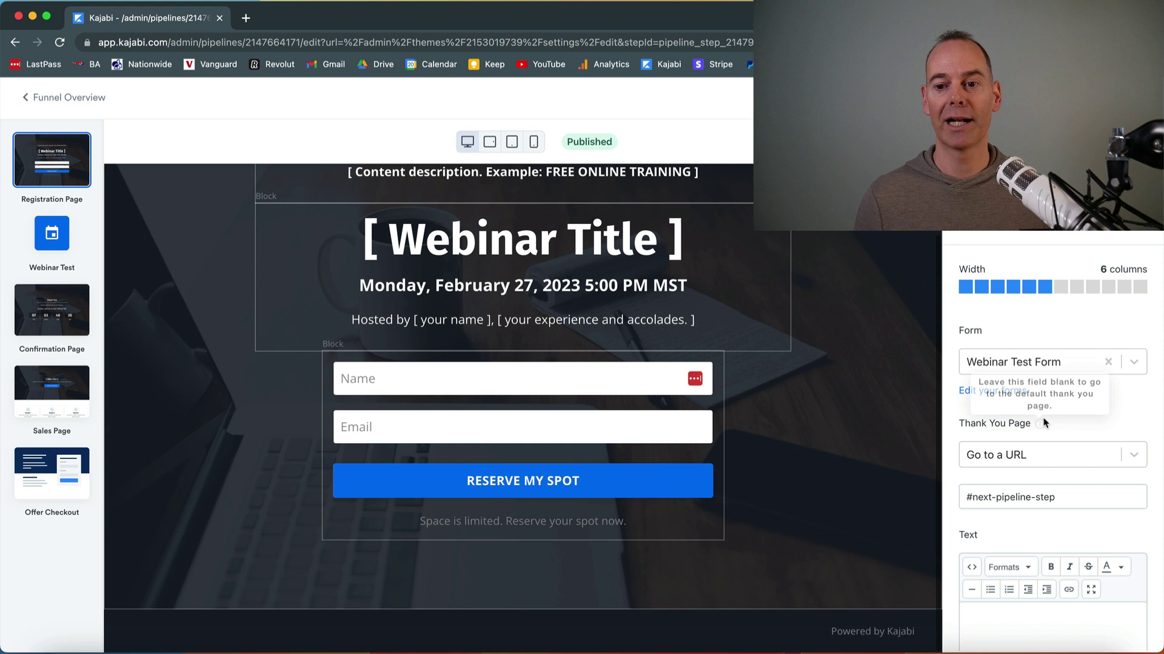
mouse_move(1042, 423)
scroll(1042, 423, "down", 3)
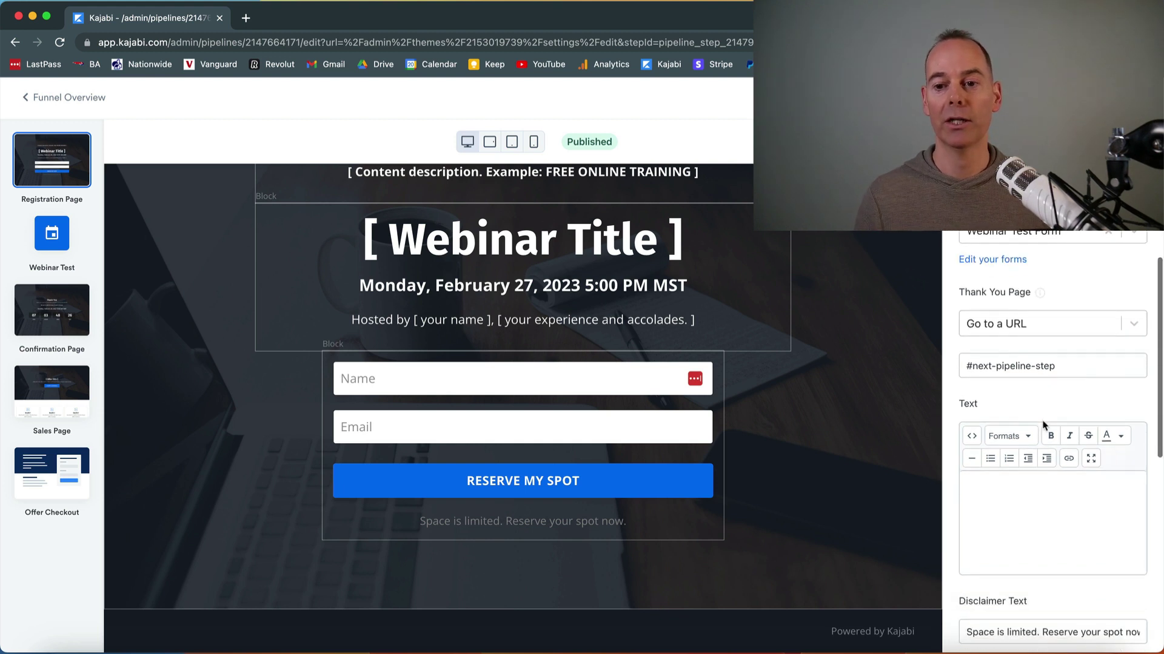
scroll(1062, 402, "up", 3)
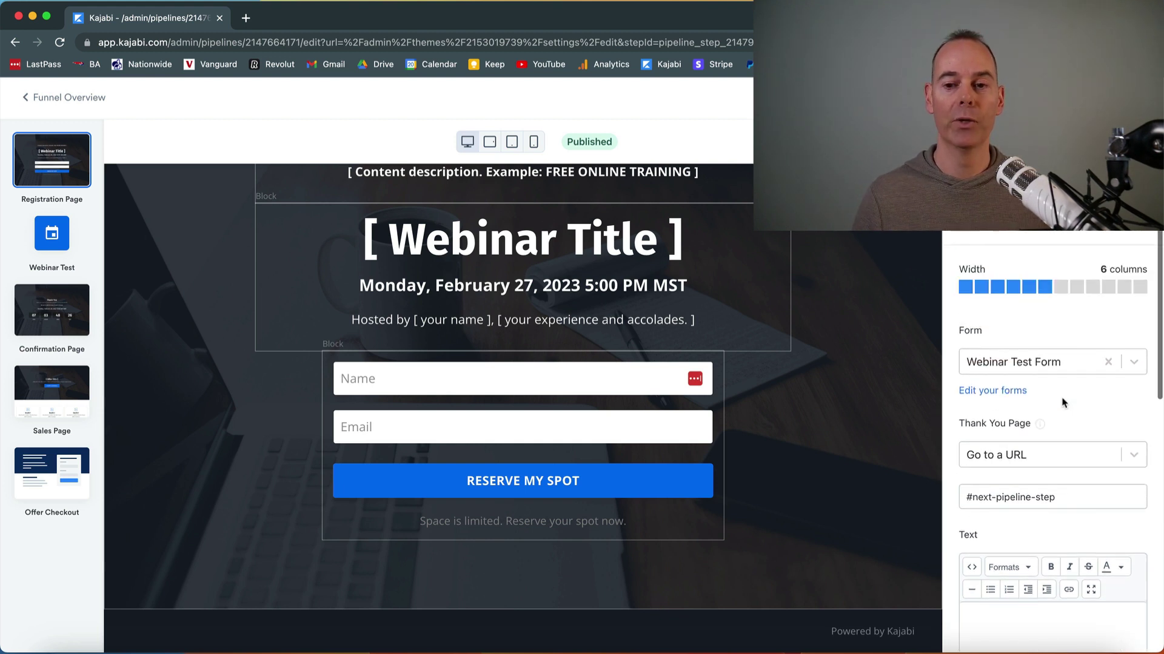
scroll(882, 340, "up", 2)
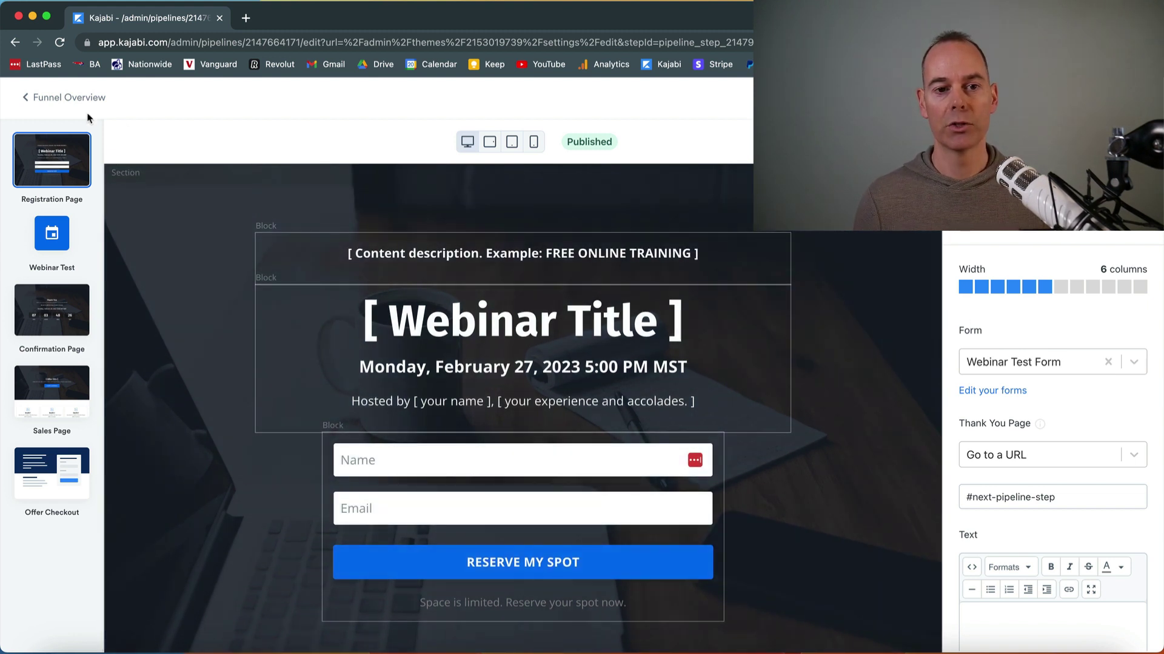
Go back to Funnel Overview and open the Confirmation Page with its thank-you message and countdown.
left_click(43, 98)
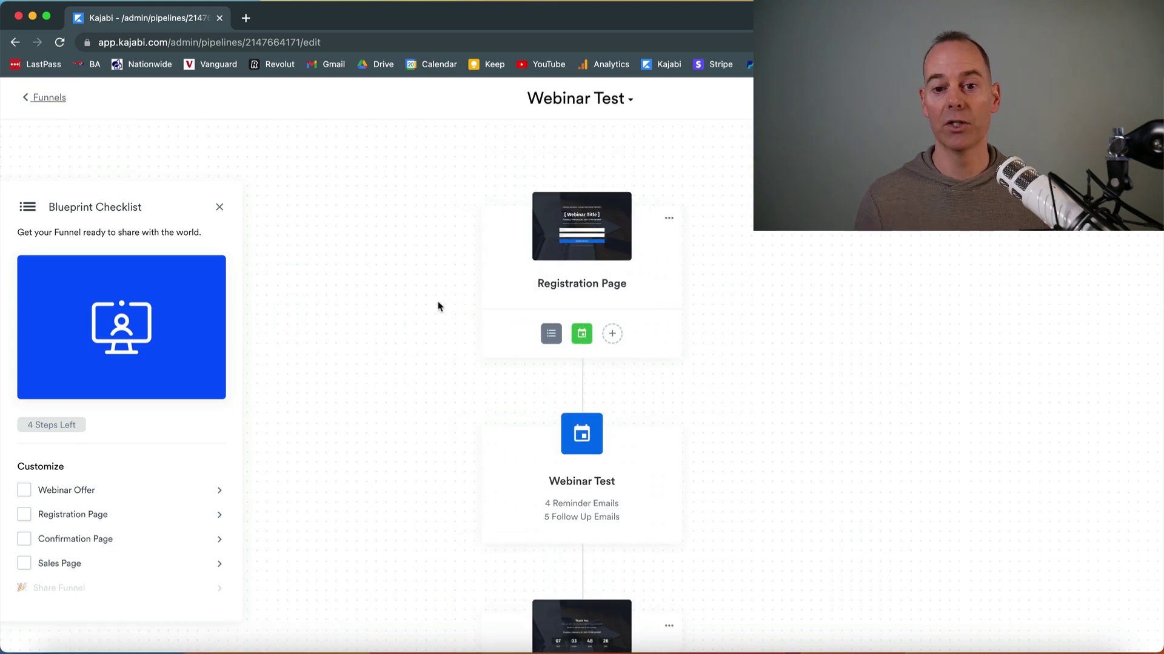
scroll(442, 437, "down", 2)
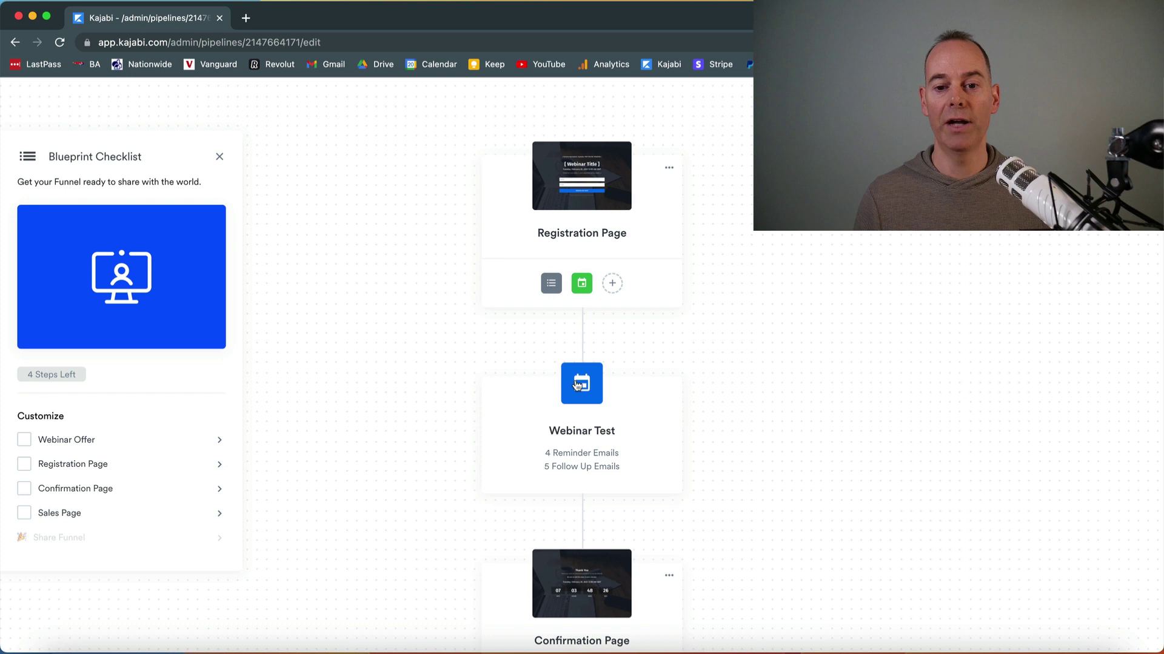
scroll(730, 418, "down", 5)
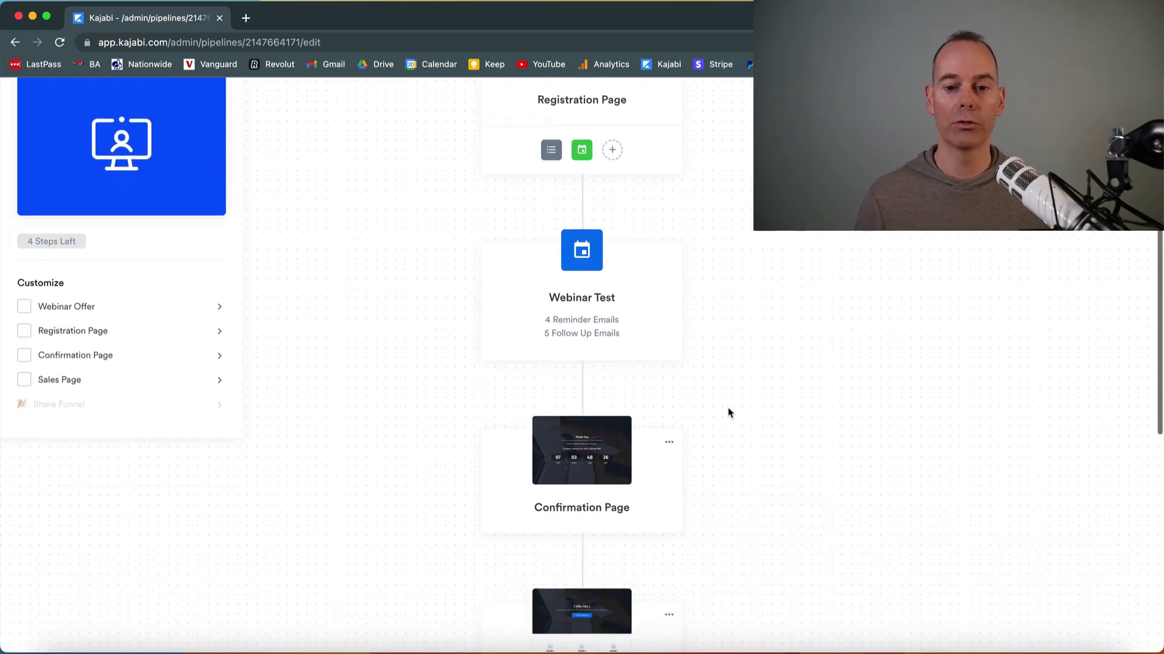
left_click(619, 424)
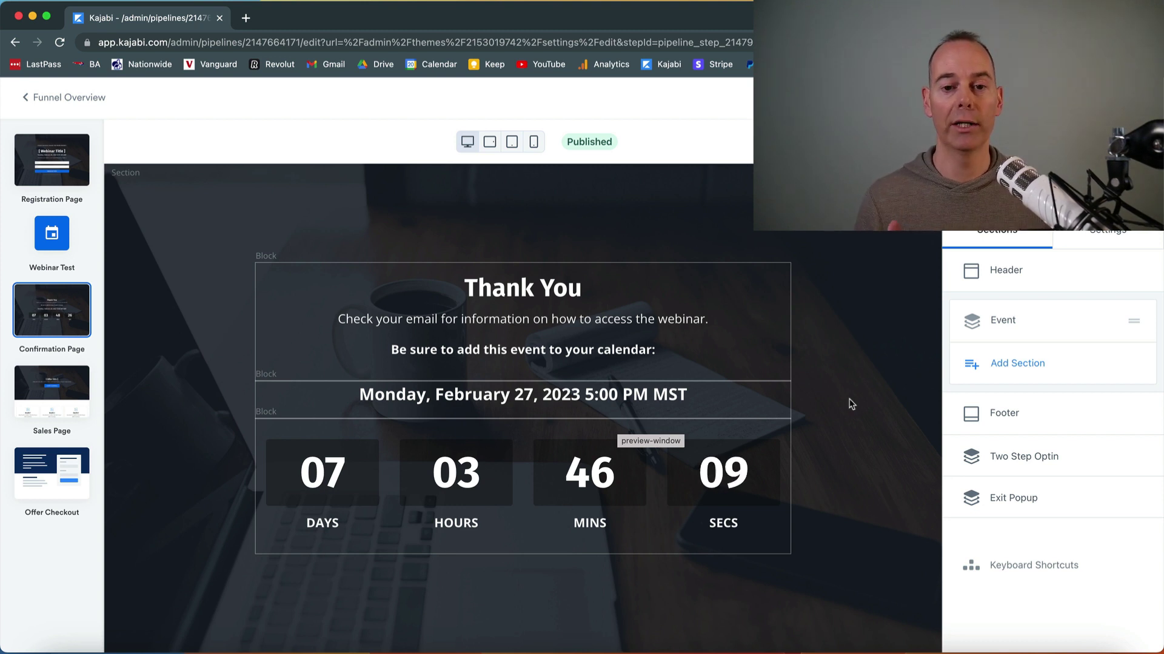
Open the Sales Page and scroll through its Offer CTA, Benefits, Testimonial and closing CTA sections.
left_click(37, 99)
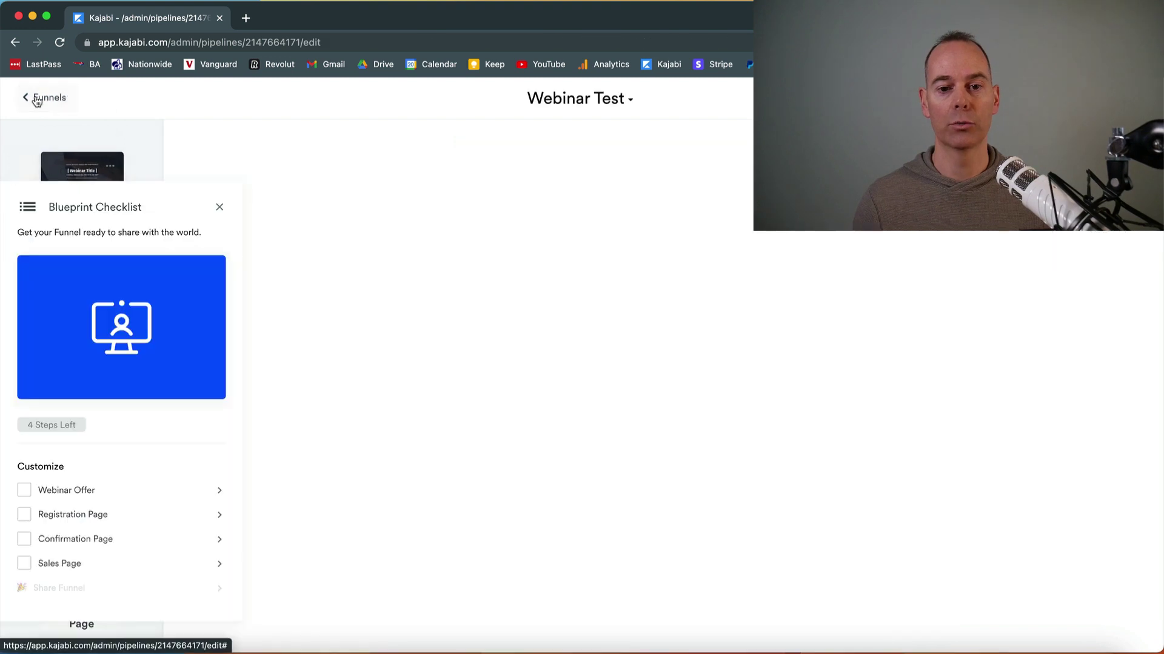
scroll(391, 423, "down", 5)
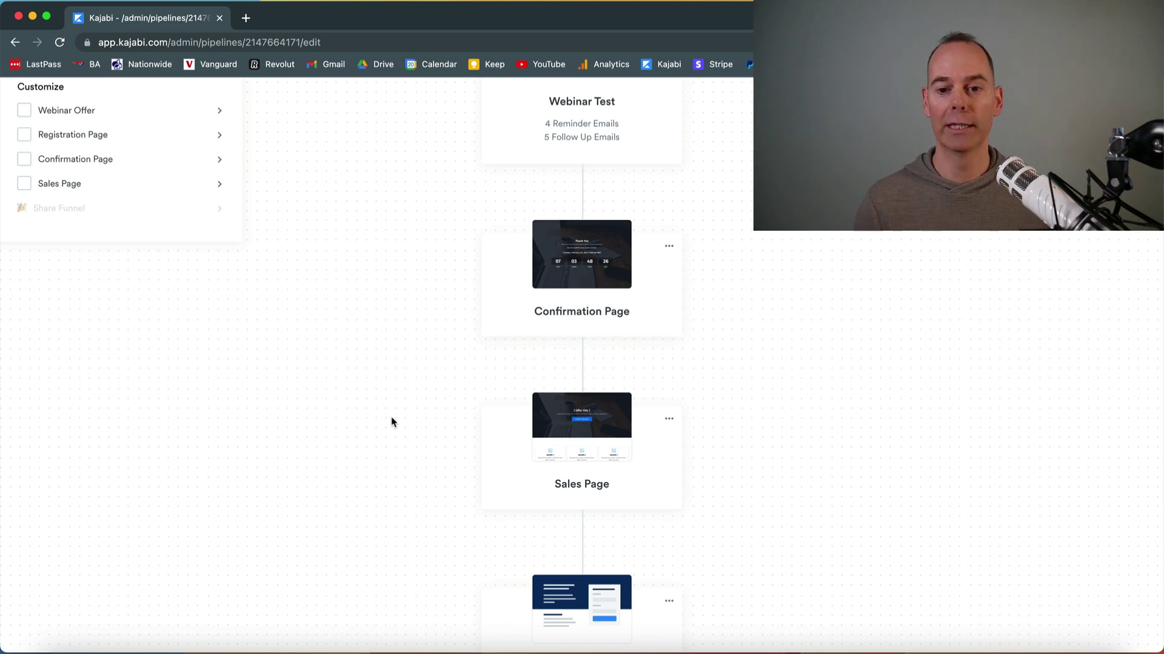
left_click(603, 445)
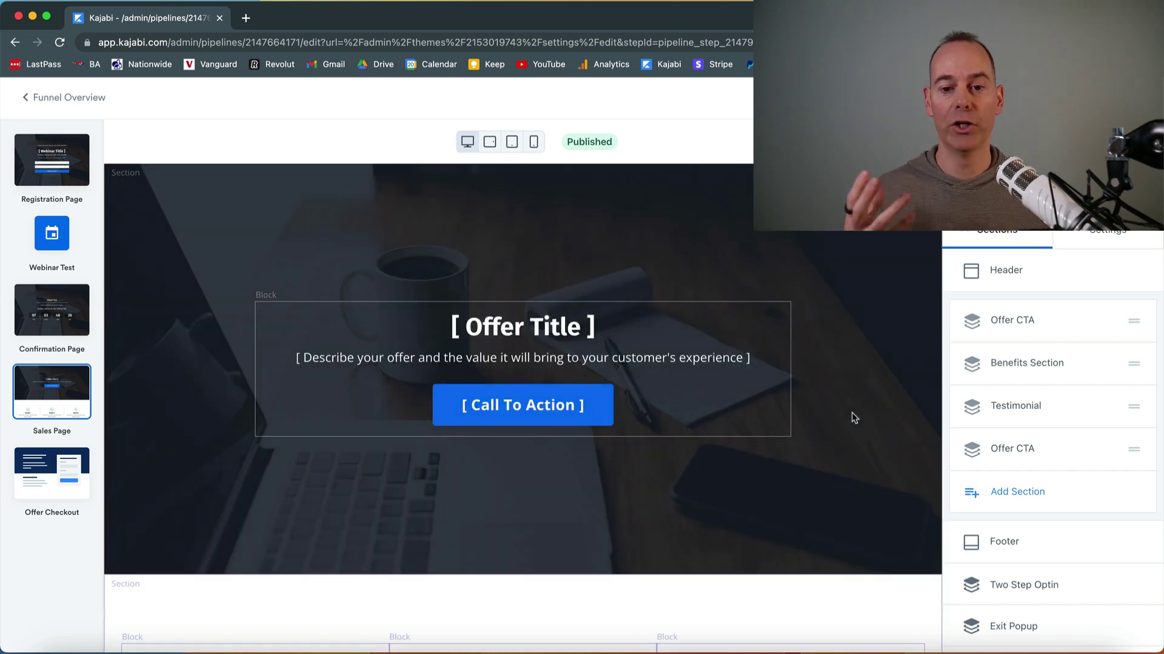
scroll(854, 418, "down", 3)
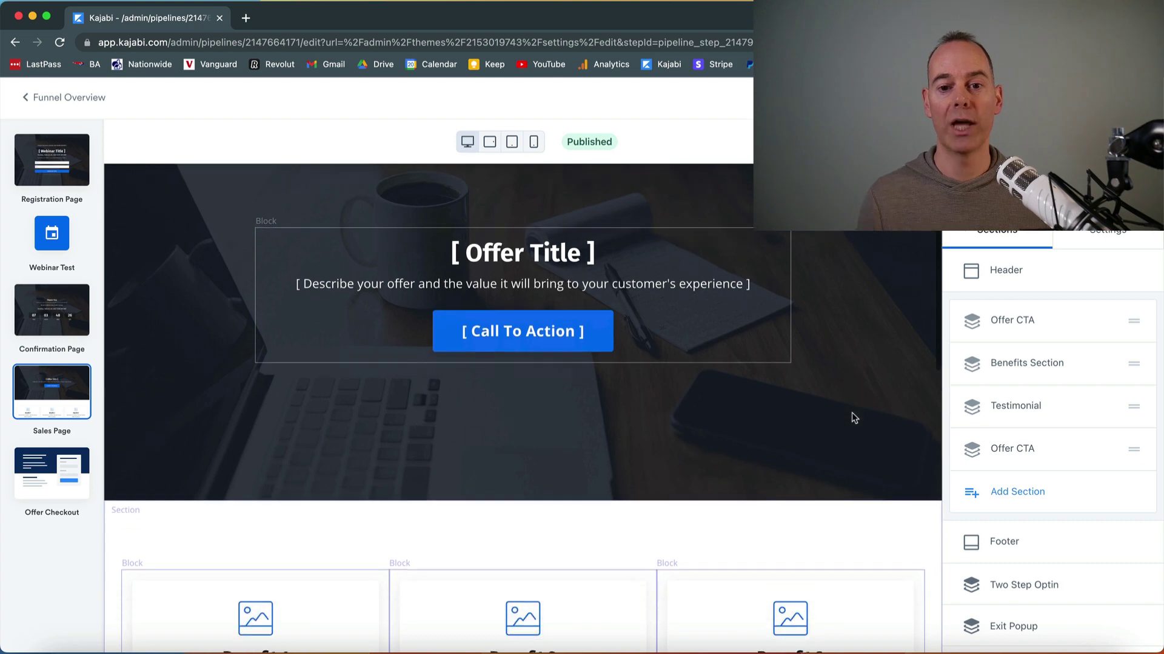
scroll(853, 418, "down", 10)
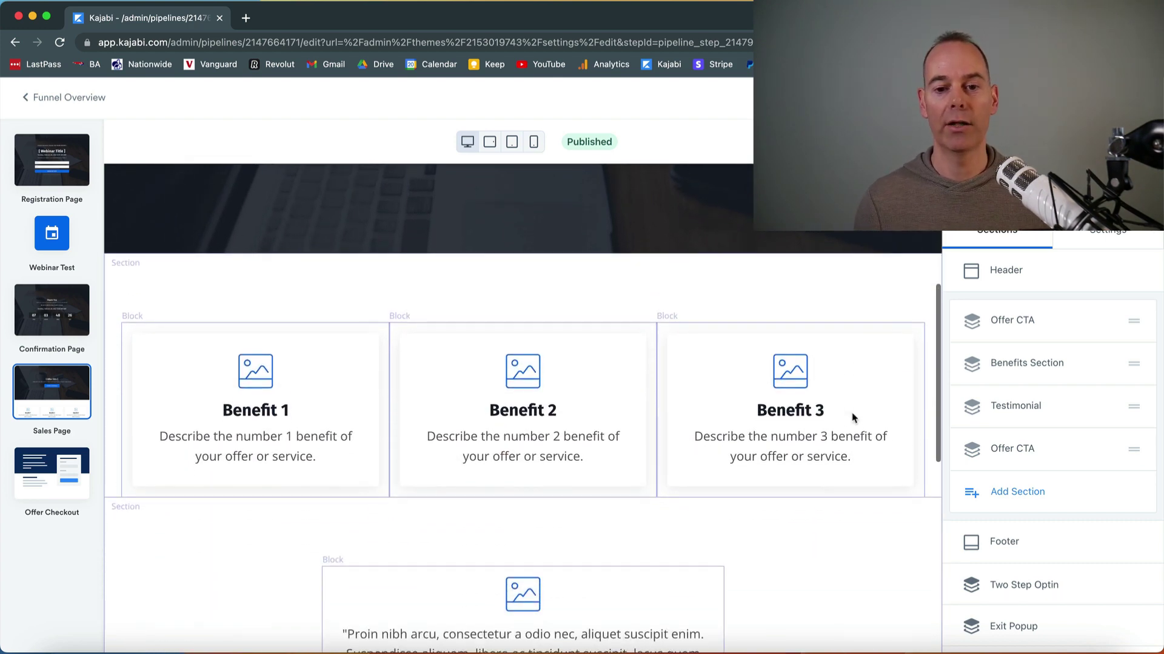
scroll(853, 418, "down", 15)
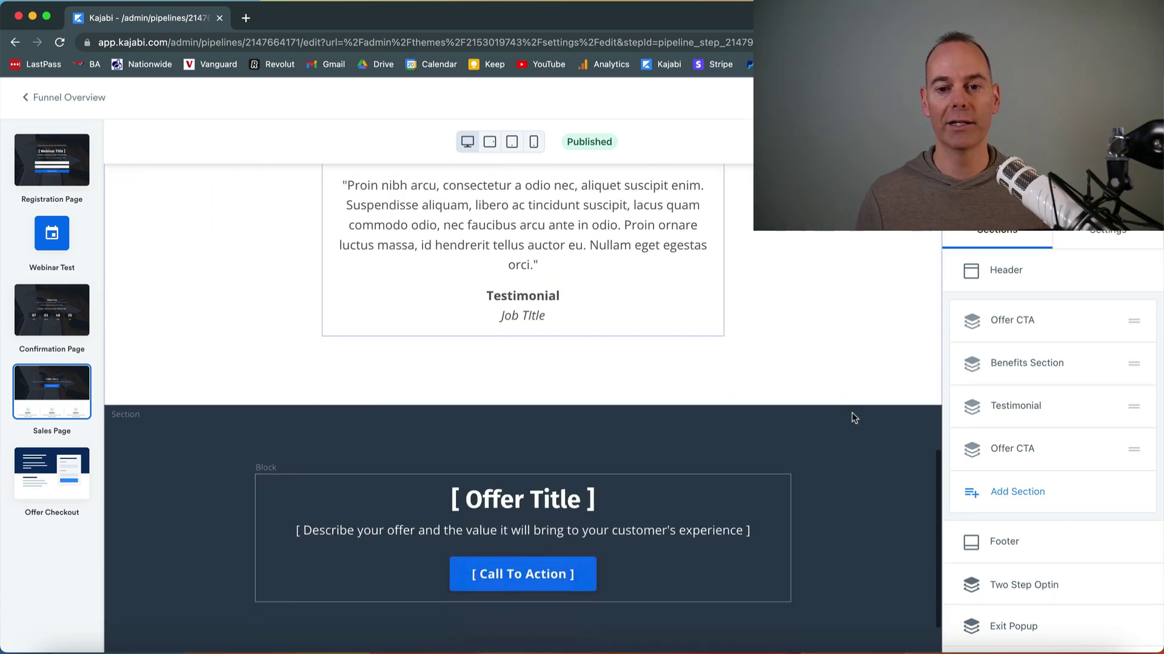
scroll(854, 418, "down", 3)
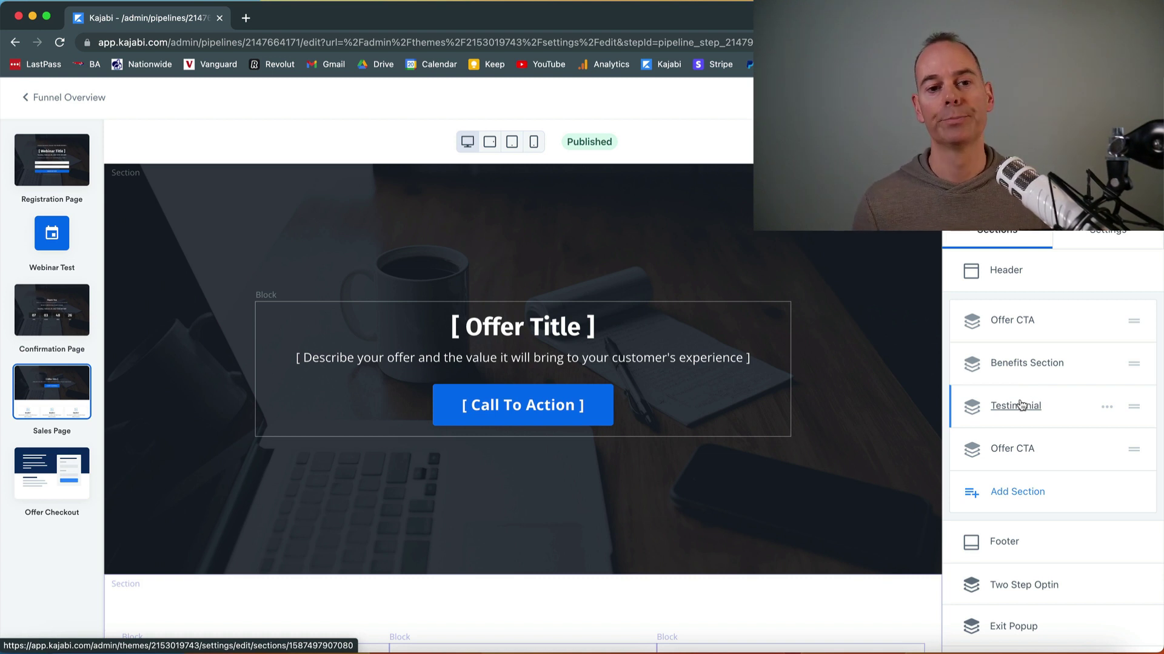
Open the Offer Checkout step to see the free, published Webinar Offer with no products.
left_click(42, 97)
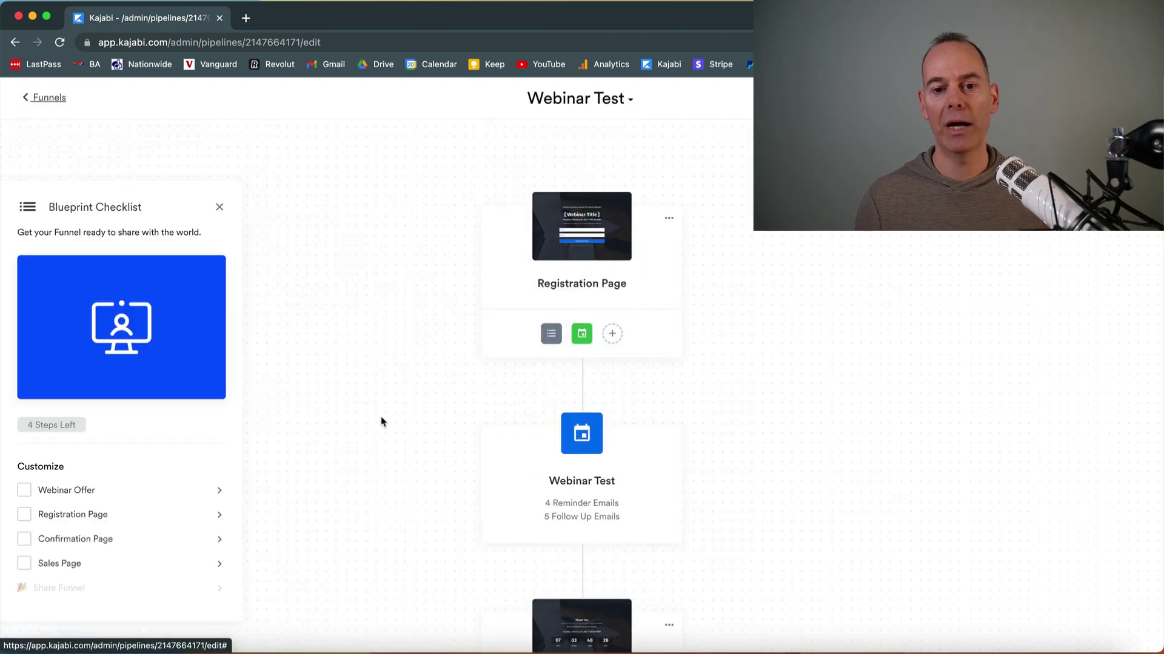
scroll(437, 483, "down", 10)
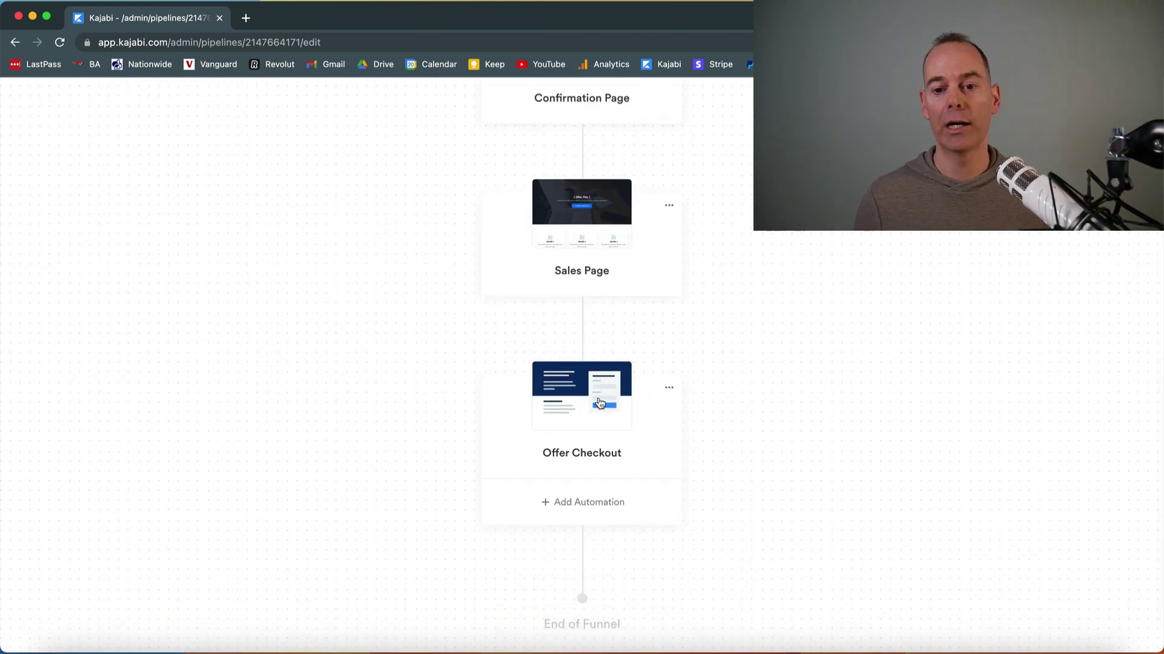
right_click(588, 401)
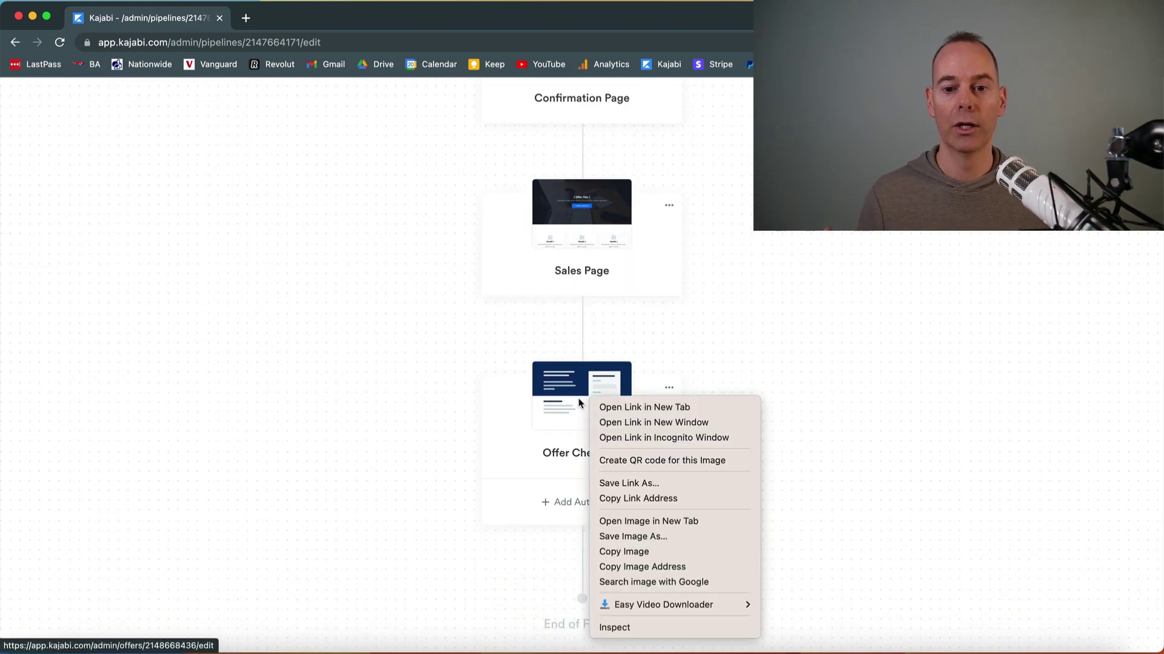
left_click(579, 403)
left_click(573, 401)
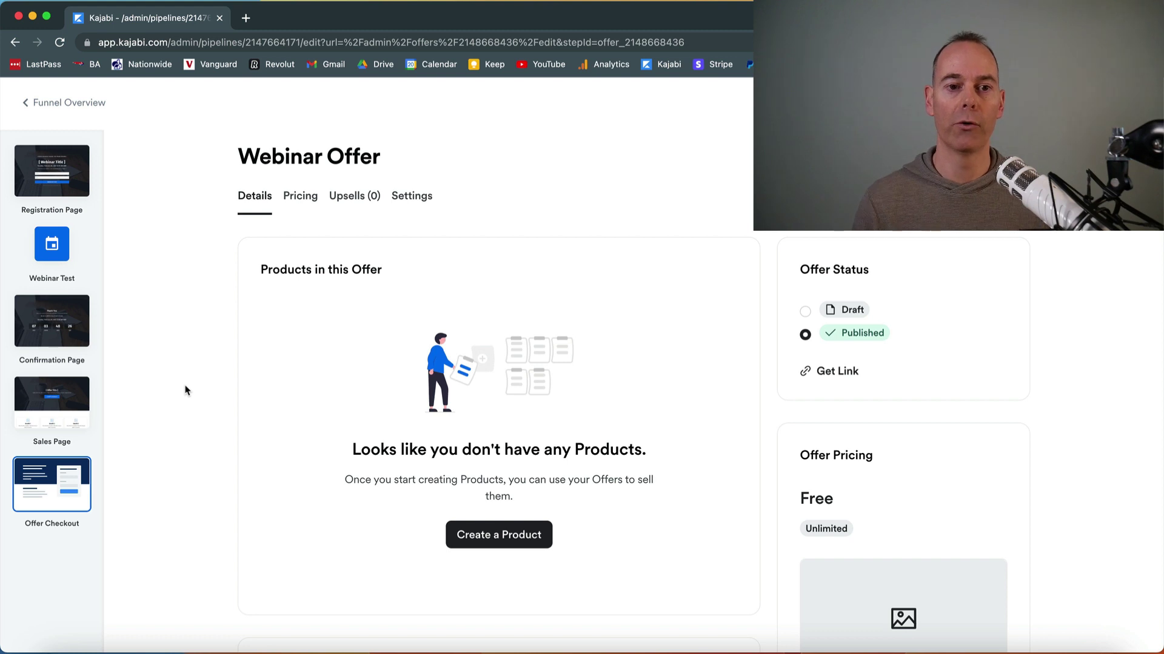
Scroll through the Webinar Test overview's Registration, Webinar, Confirmation, Sales and Offer Checkout steps.
left_click(43, 103)
scroll(376, 471, "down", 5)
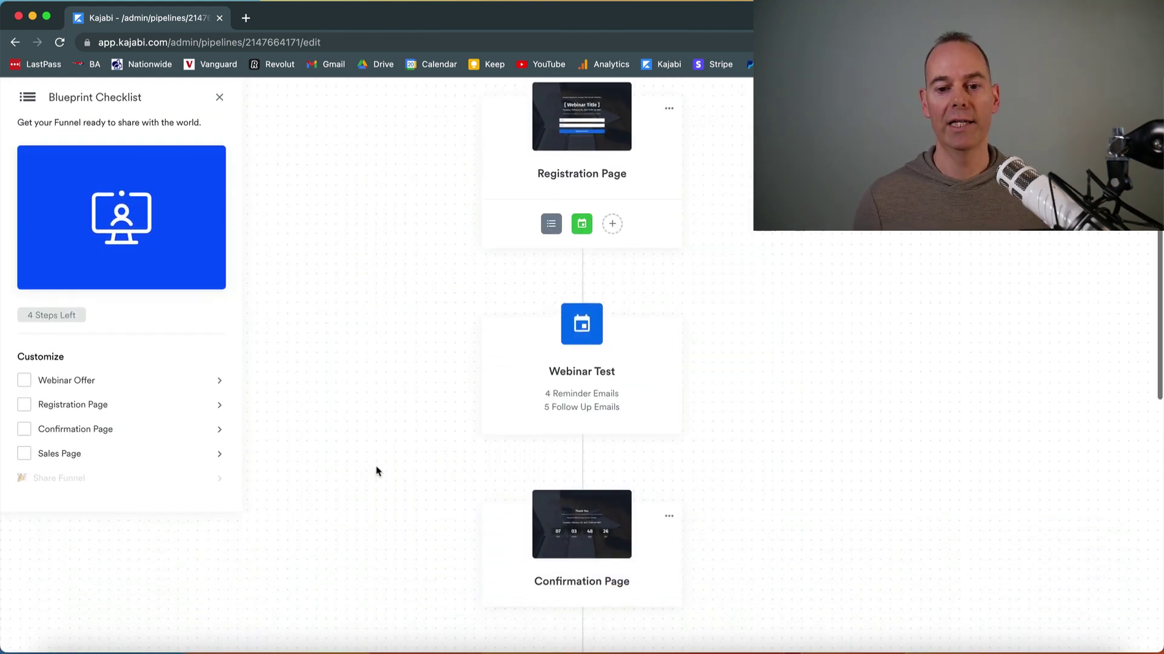
scroll(376, 471, "down", 4)
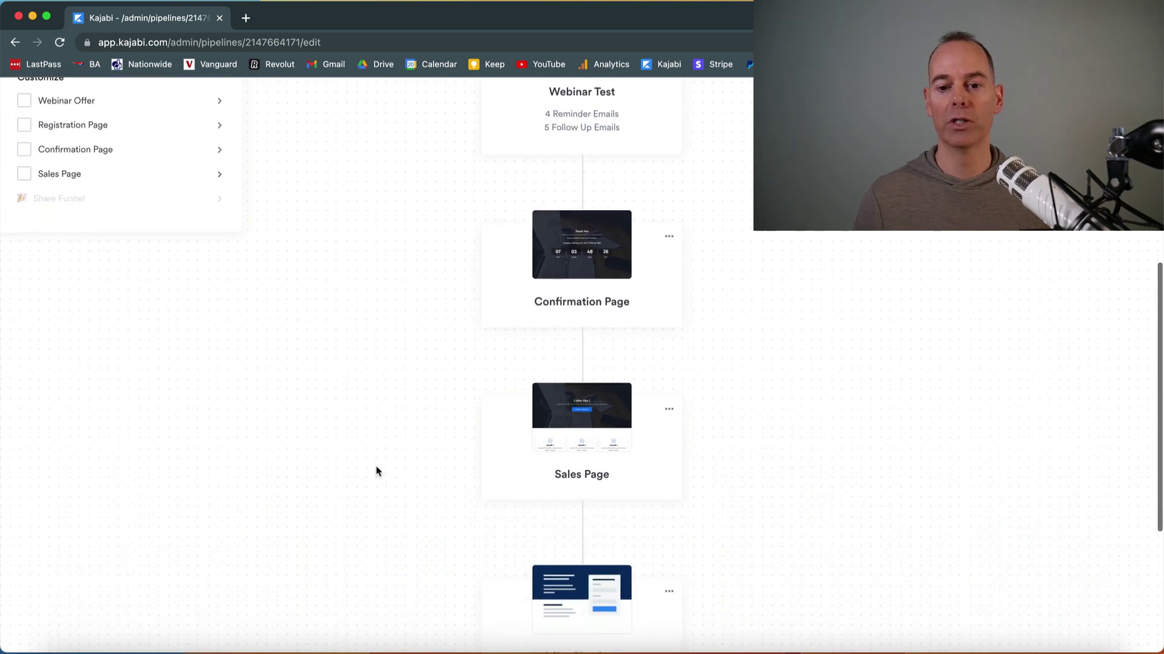
scroll(376, 471, "up", 9)
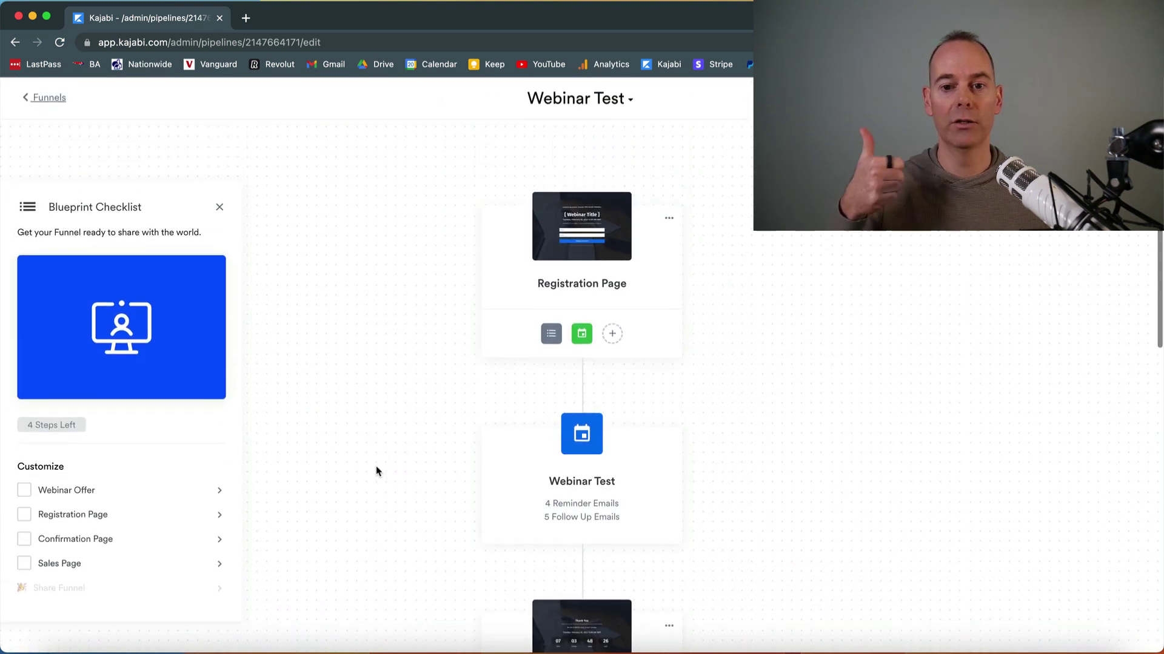
scroll(376, 471, "down", 3)
scroll(375, 471, "down", 6)
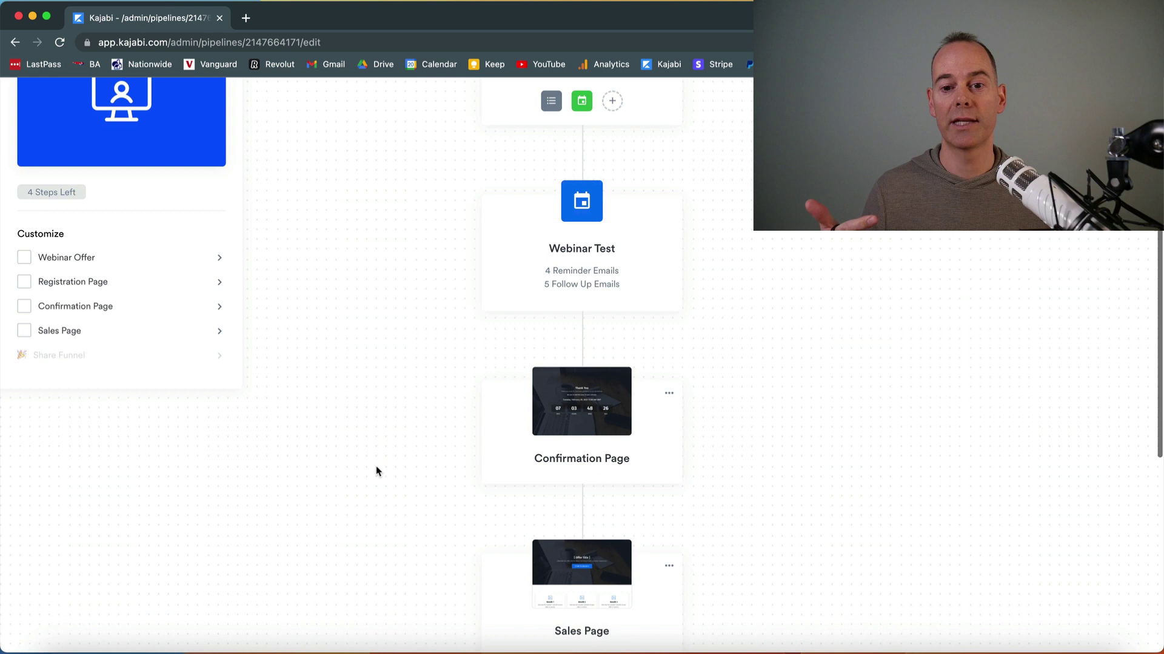
scroll(376, 471, "down", 5)
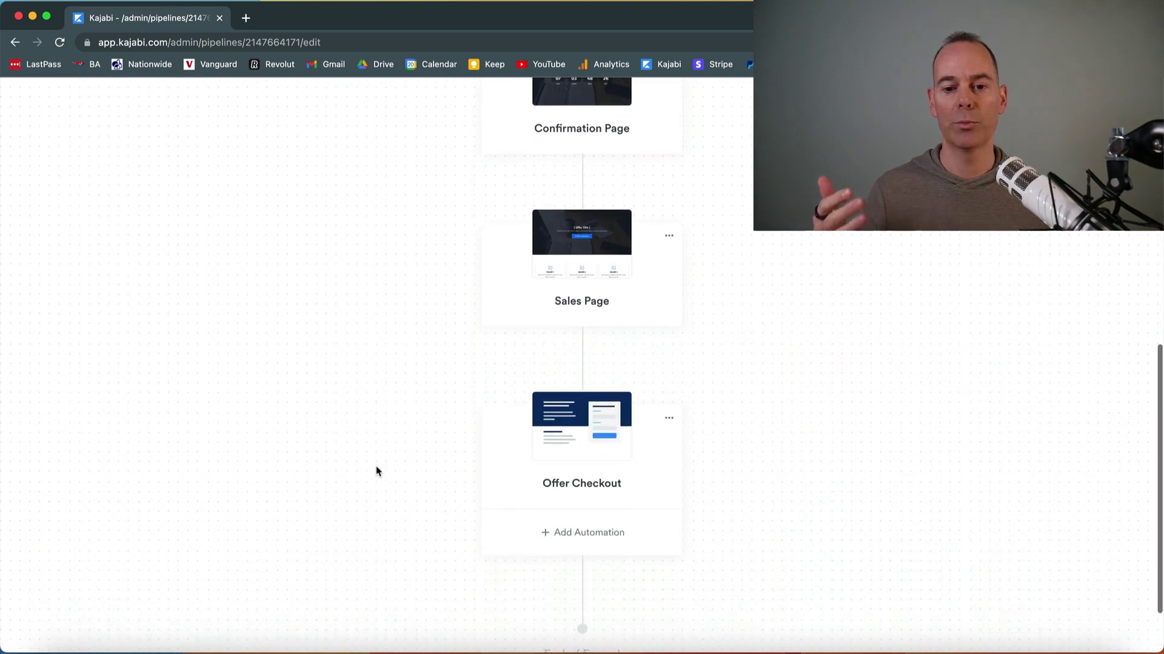
scroll(376, 470, "up", 15)
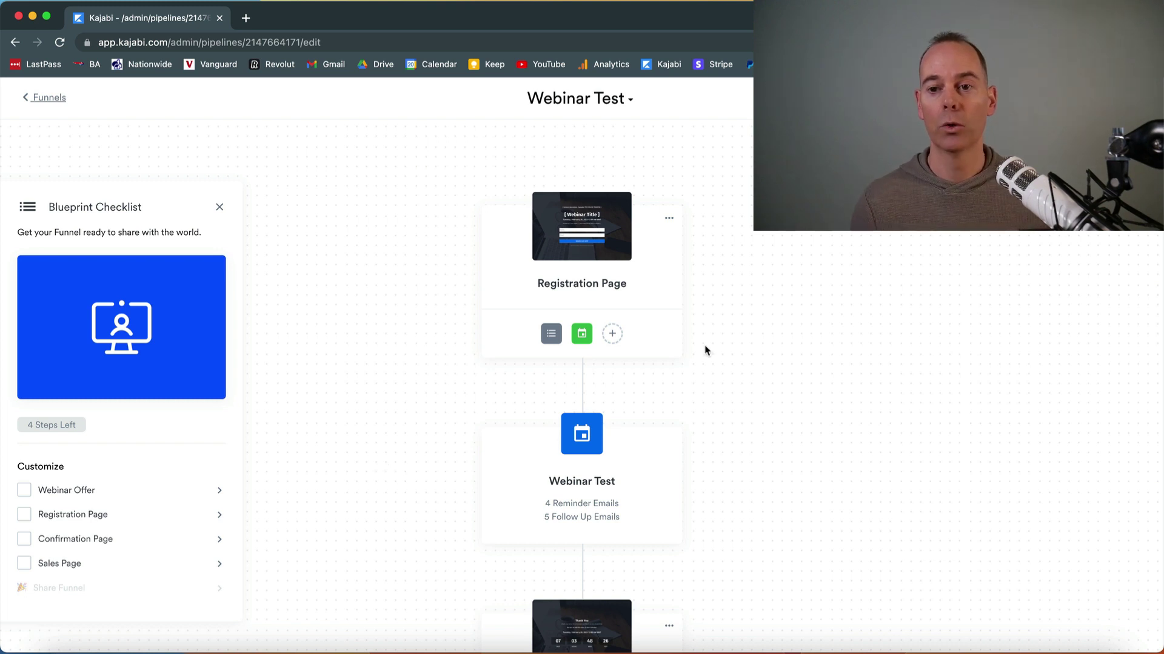
Check the all-zero Funnel Stats, then copy the funnel's link to the clipboard.
left_click(1079, 98)
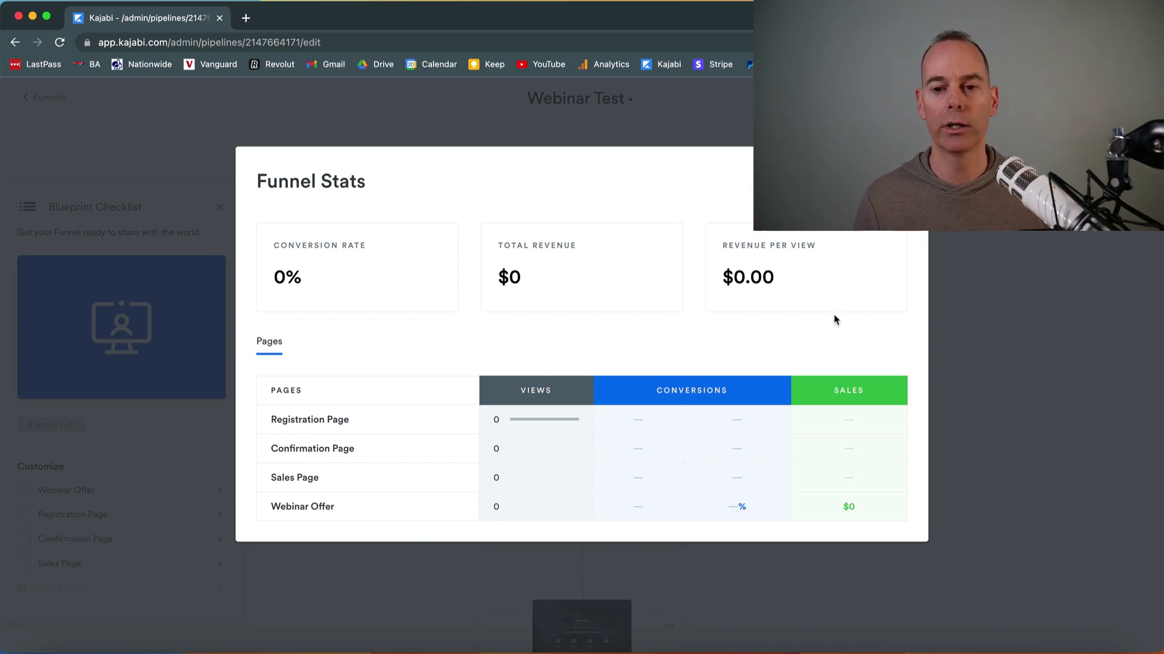
left_click(1025, 233)
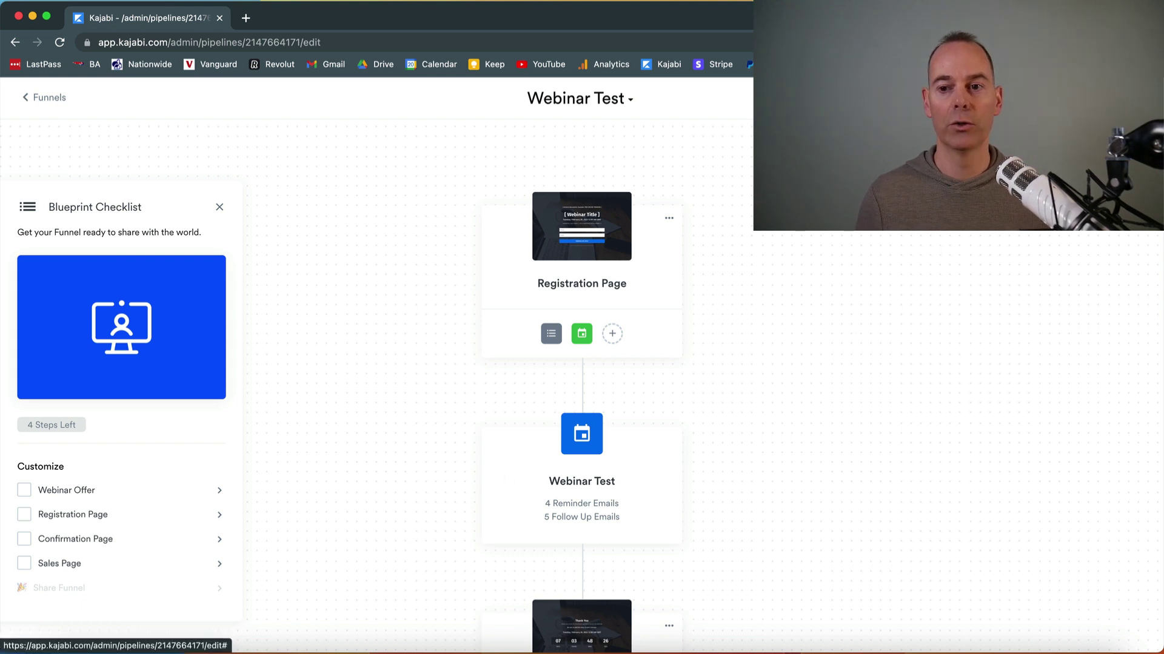
left_click(1096, 98)
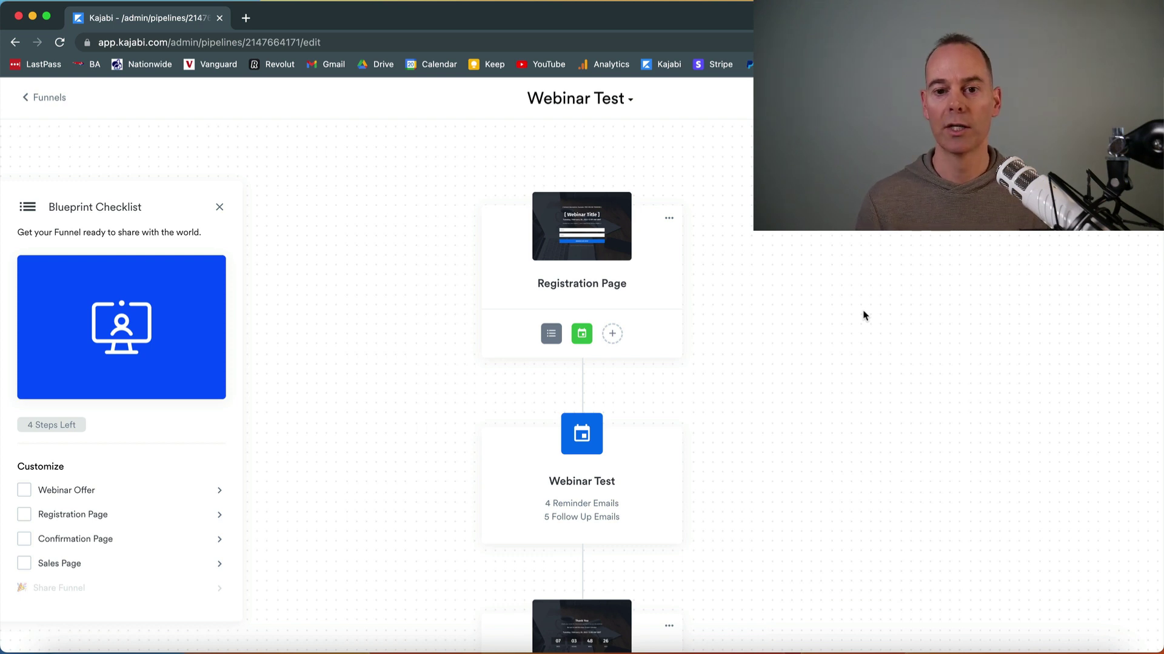
Reorder the Webinar Test pages with Sales Page first, then return to the Funnels list.
left_click(671, 220)
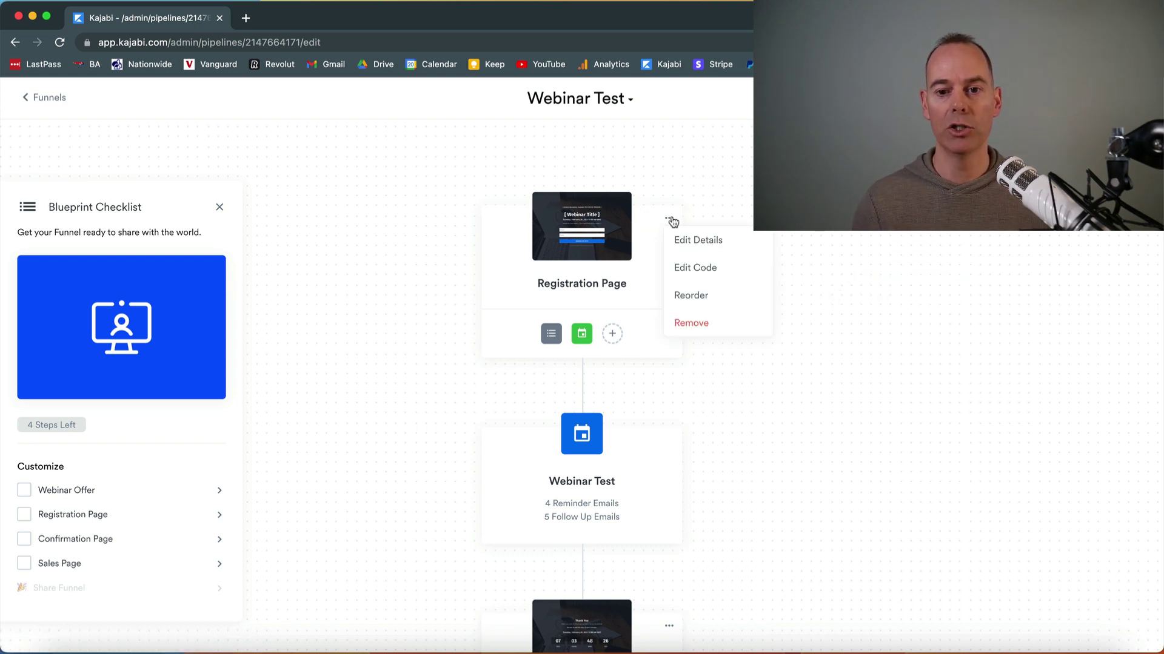
left_click(690, 296)
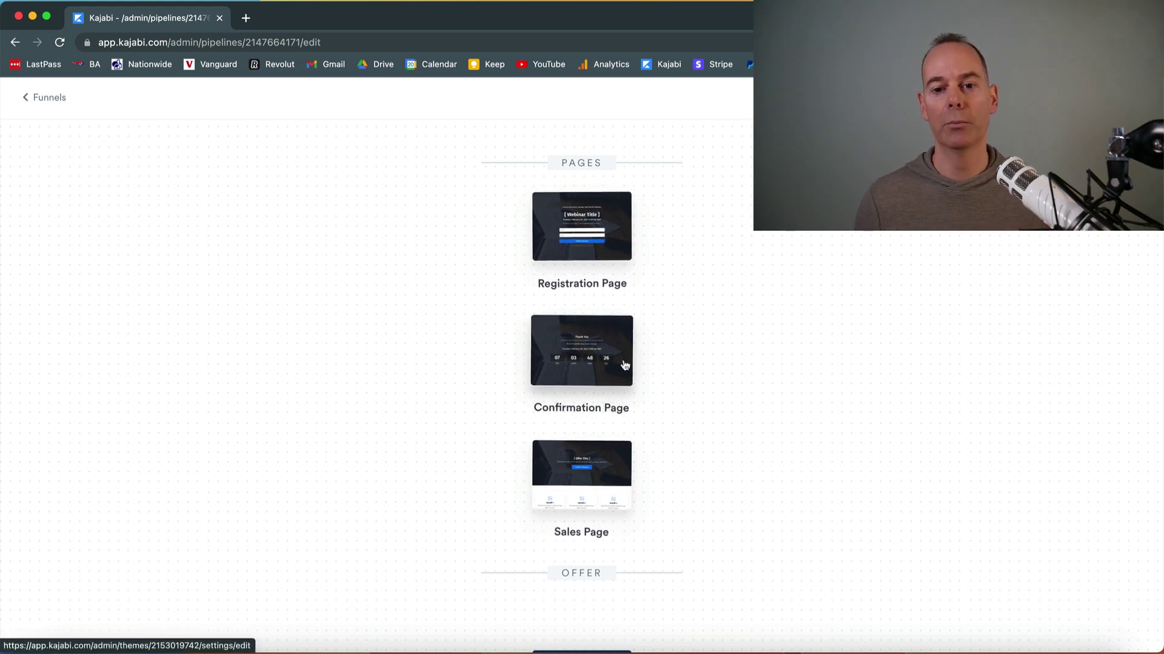
left_click_drag(624, 364, 624, 243)
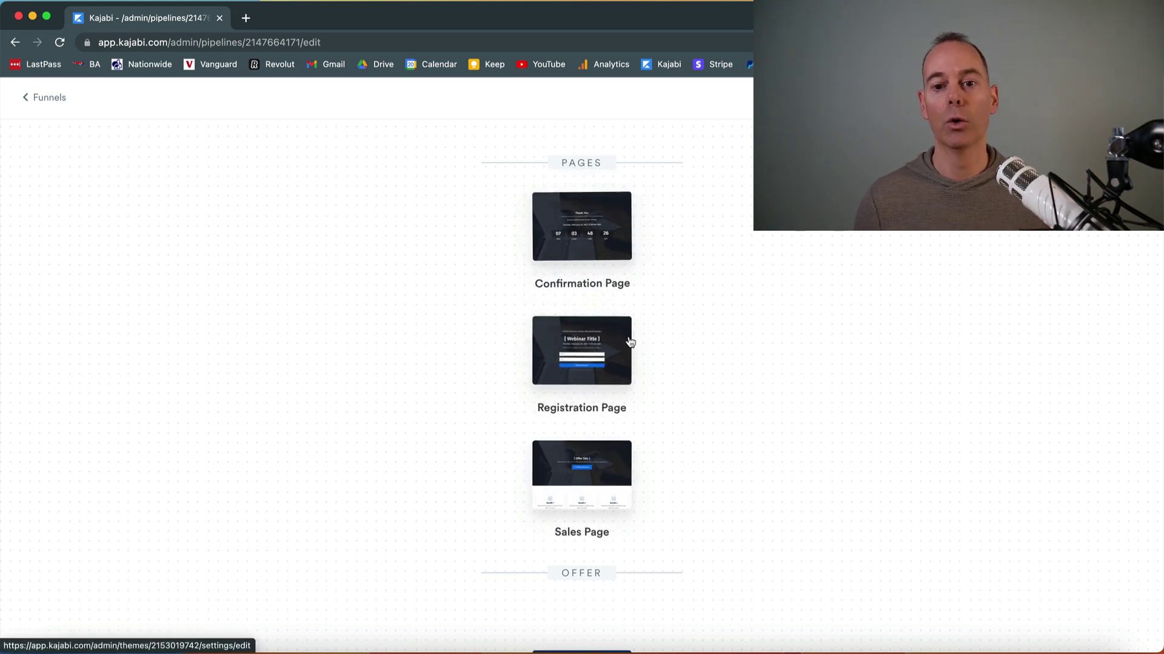
left_click_drag(630, 342, 619, 202)
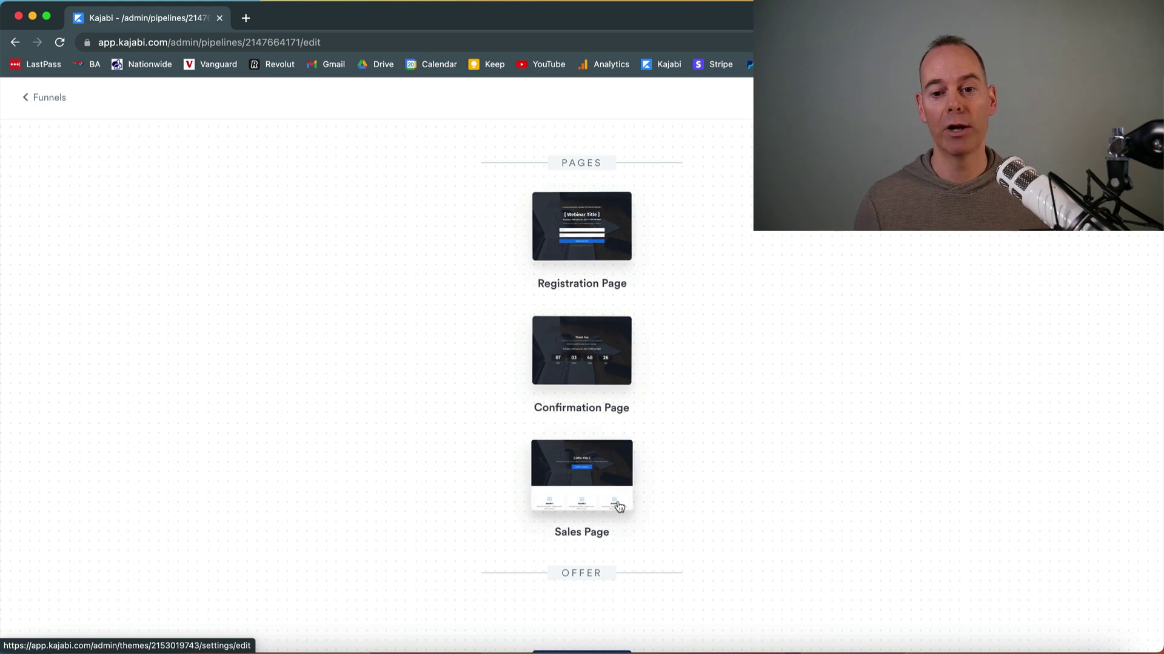
left_click_drag(621, 501, 626, 254)
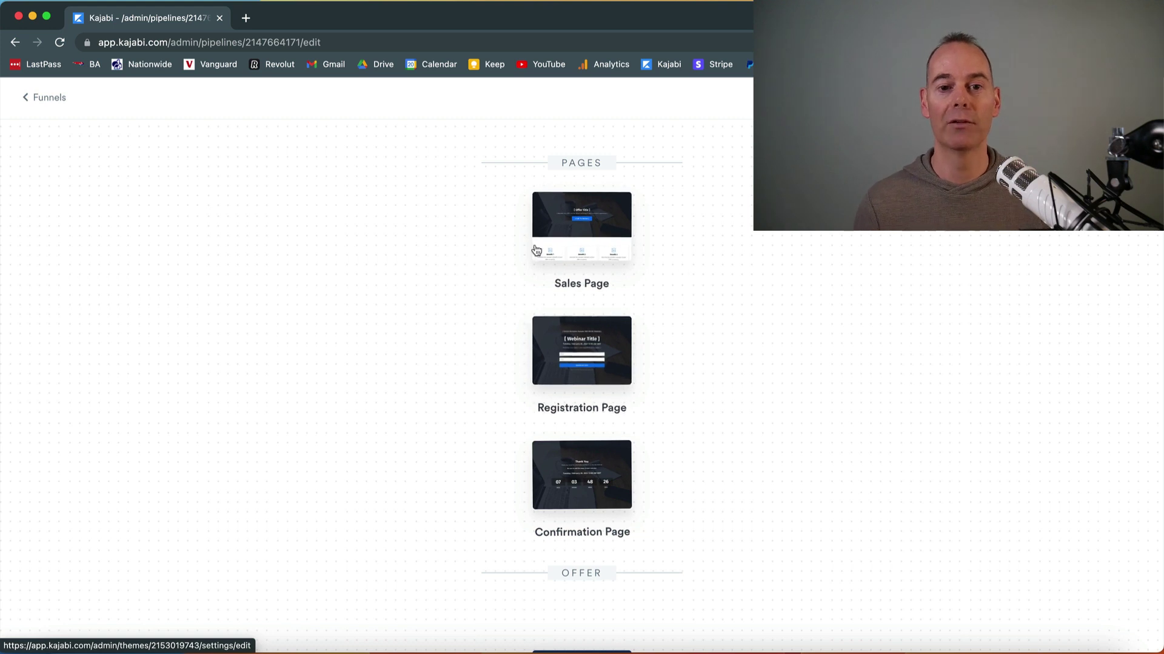
left_click(41, 100)
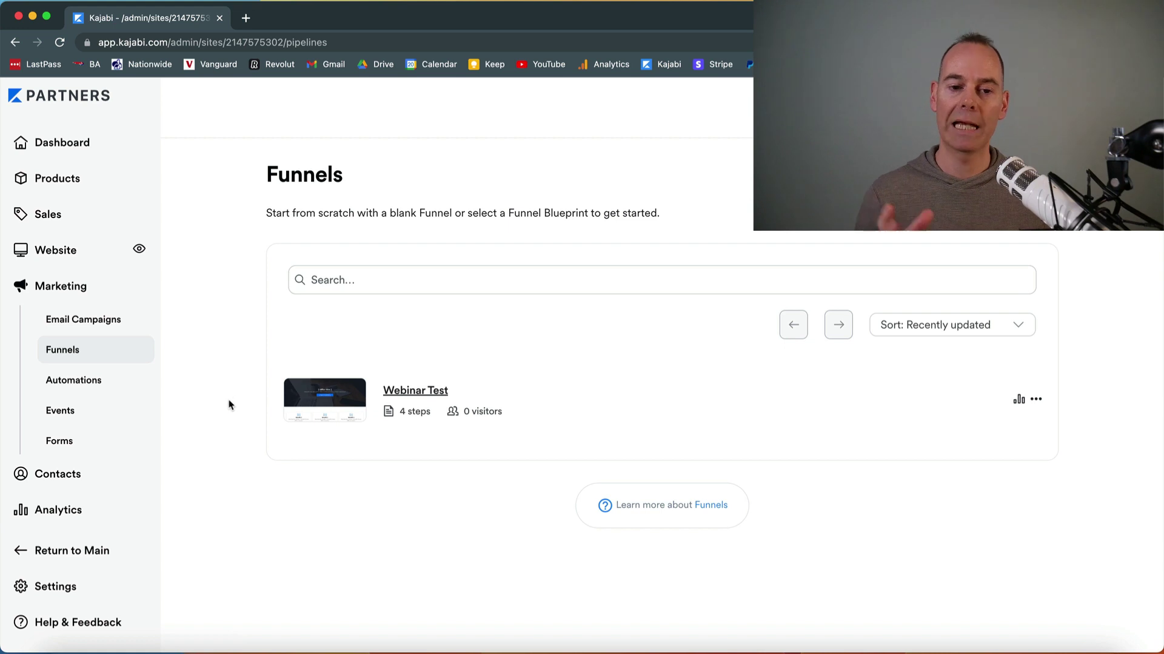
Open the Webinar Test event from Events to view reminder emails #1–#5.
left_click(64, 414)
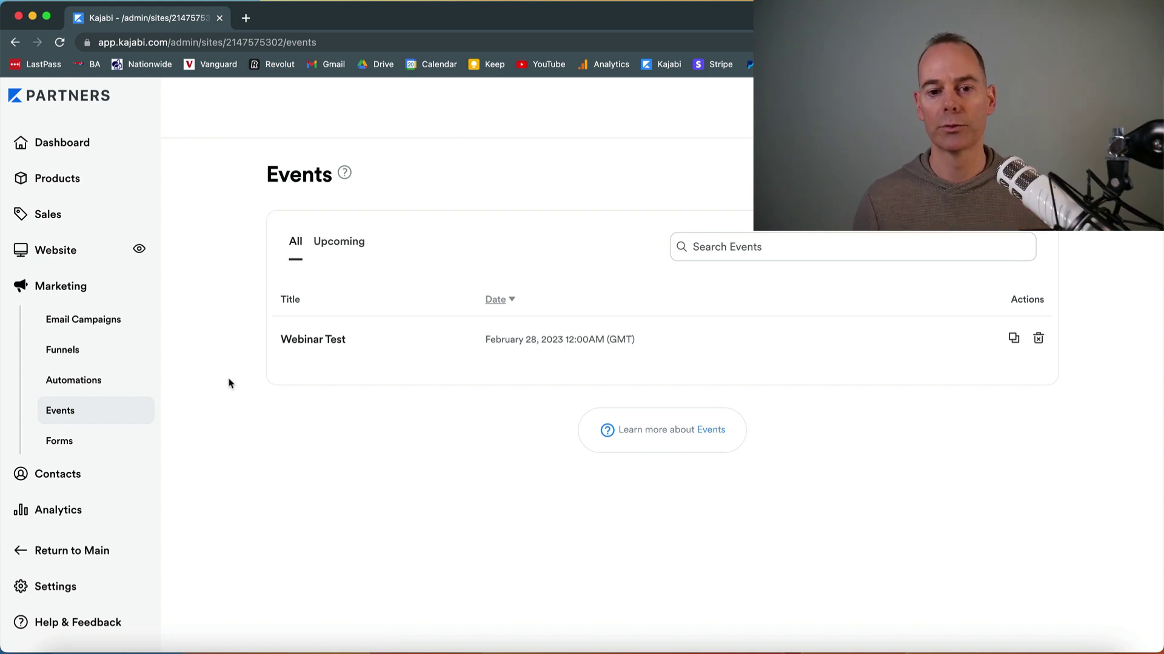
left_click(307, 339)
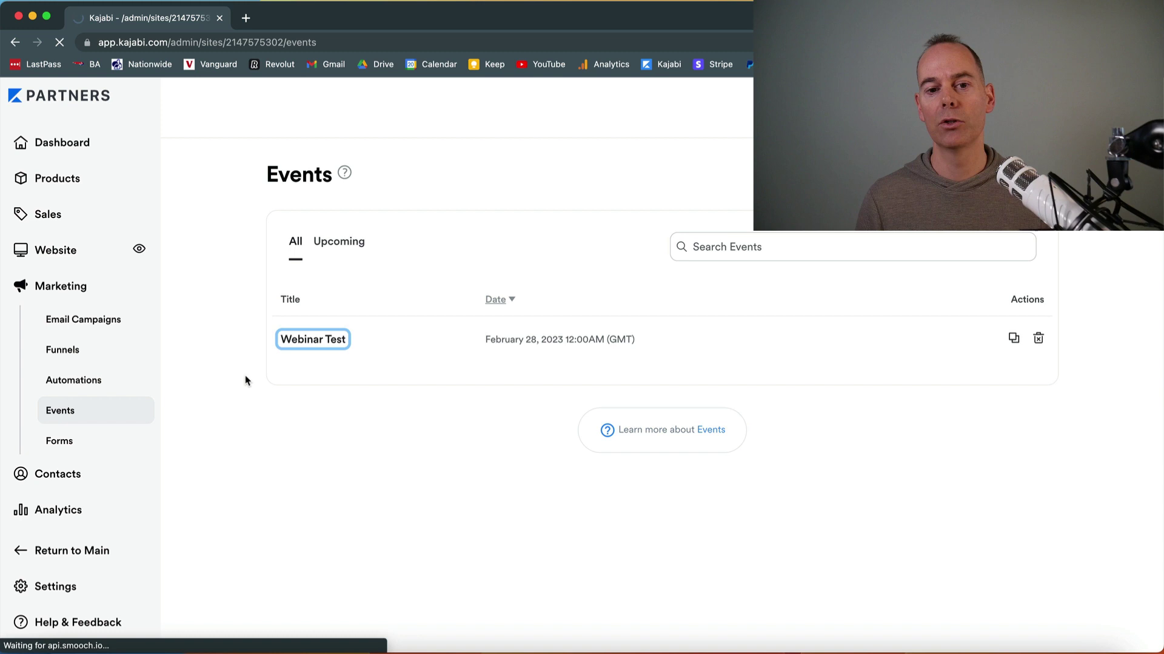
scroll(246, 380, "down", 3)
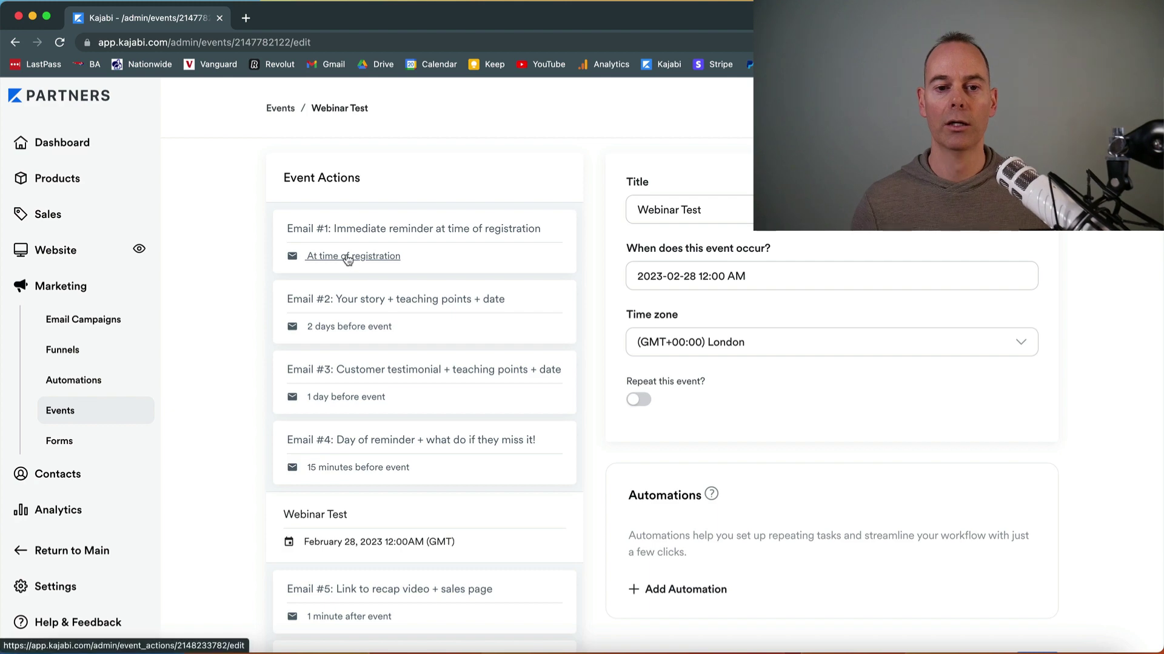
Open Email #1, sent at time of registration, and scroll through the event's email list.
left_click(347, 257)
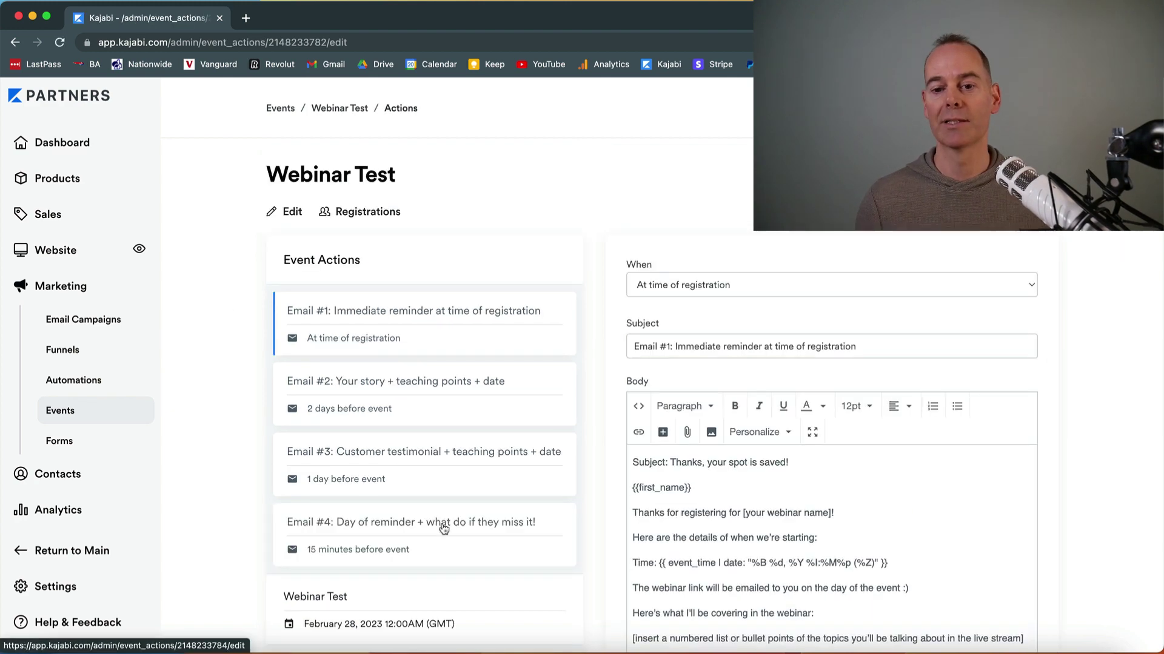
scroll(767, 585, "down", 4)
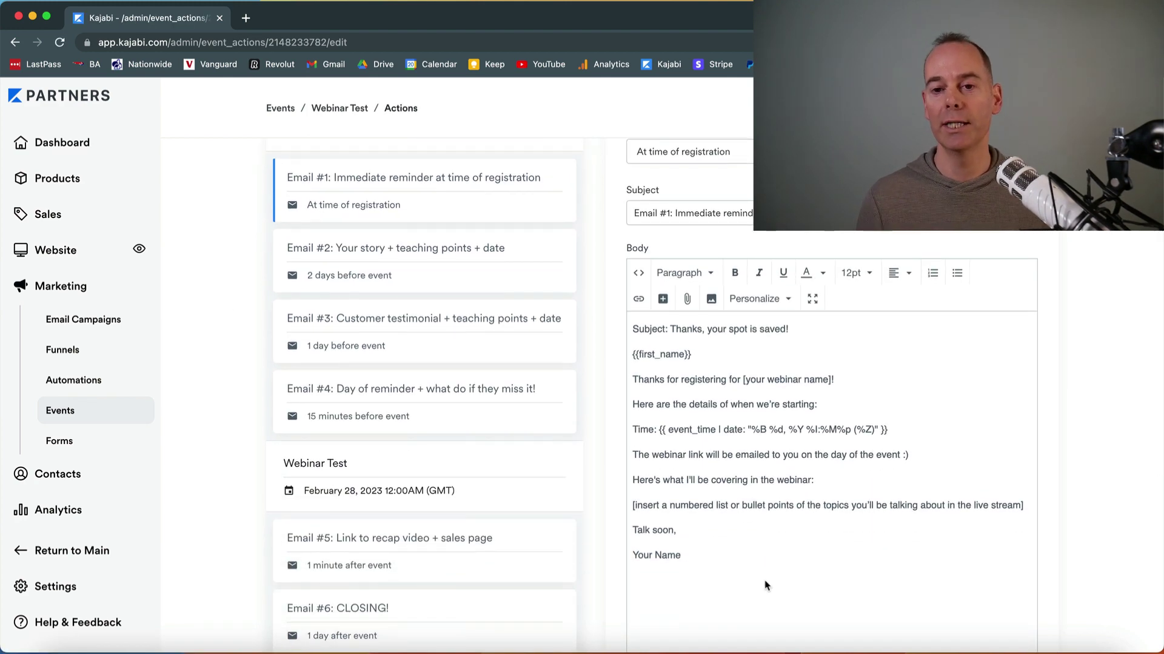
scroll(766, 585, "up", 1)
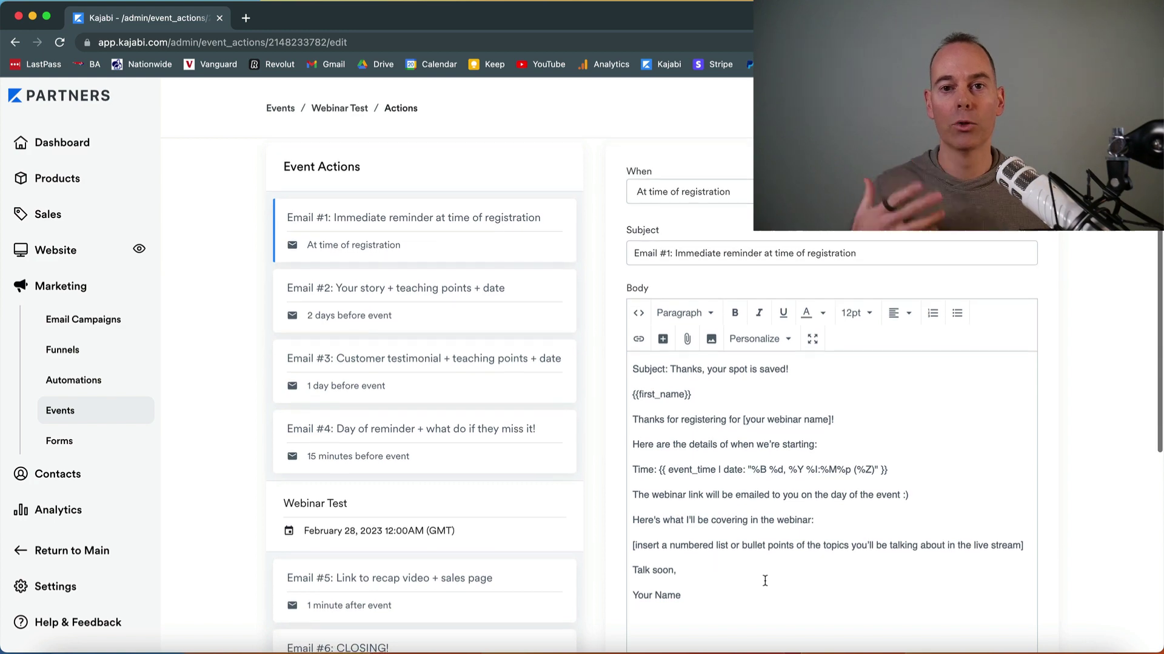
scroll(765, 580, "up", 1)
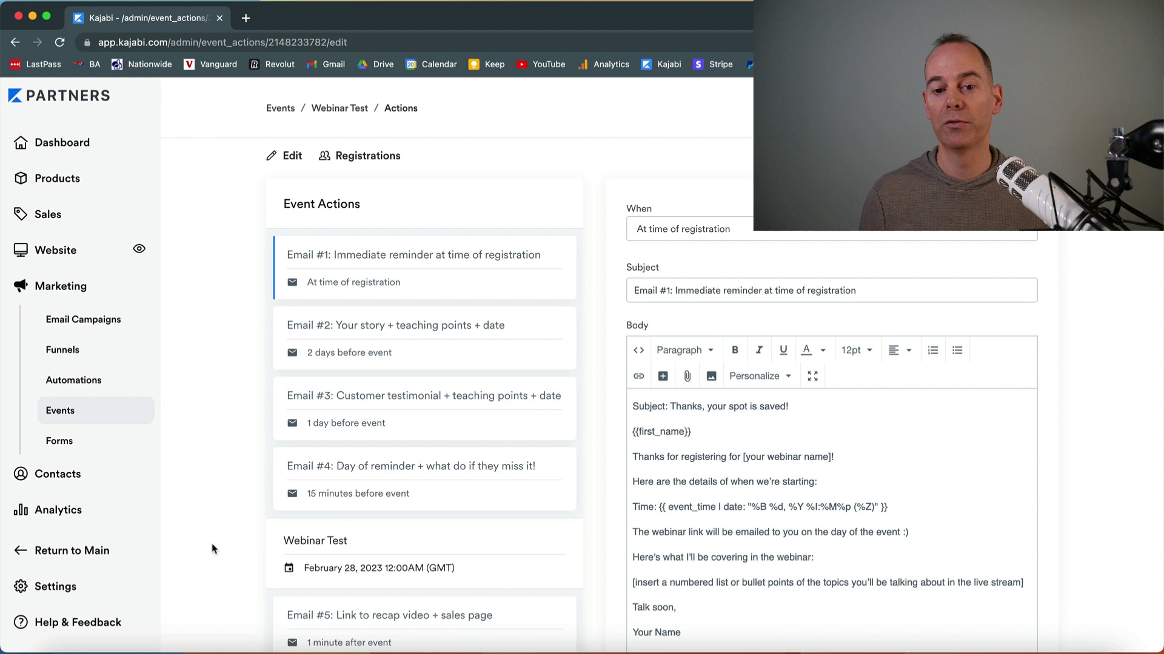
scroll(213, 582, "down", 1)
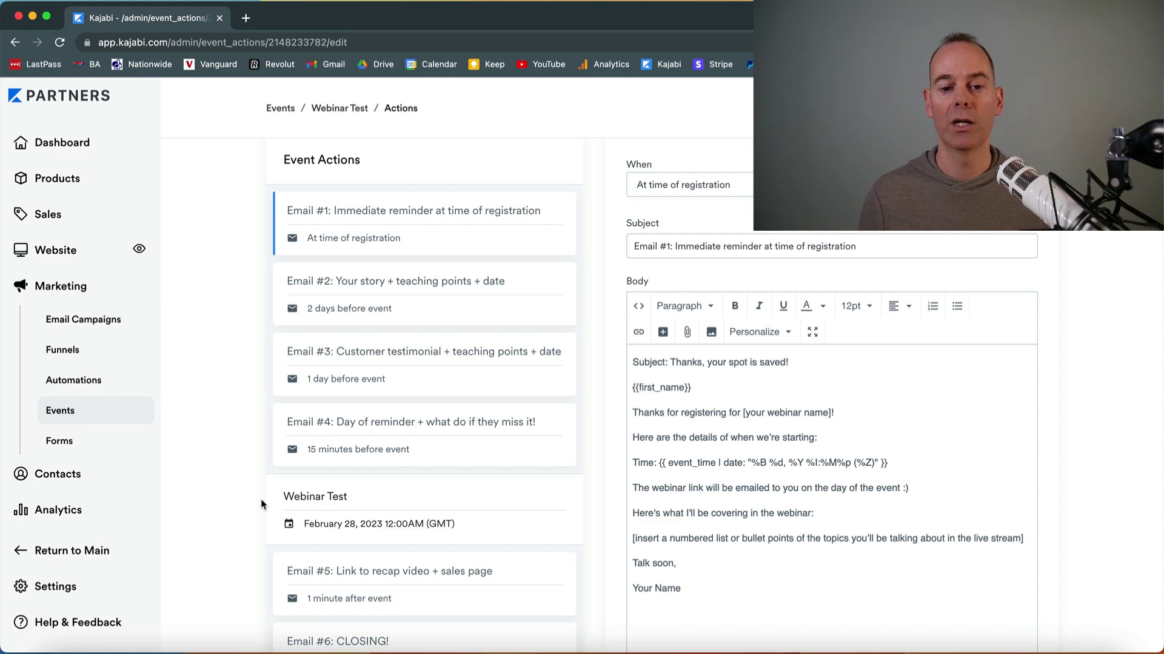
scroll(264, 506, "down", 8)
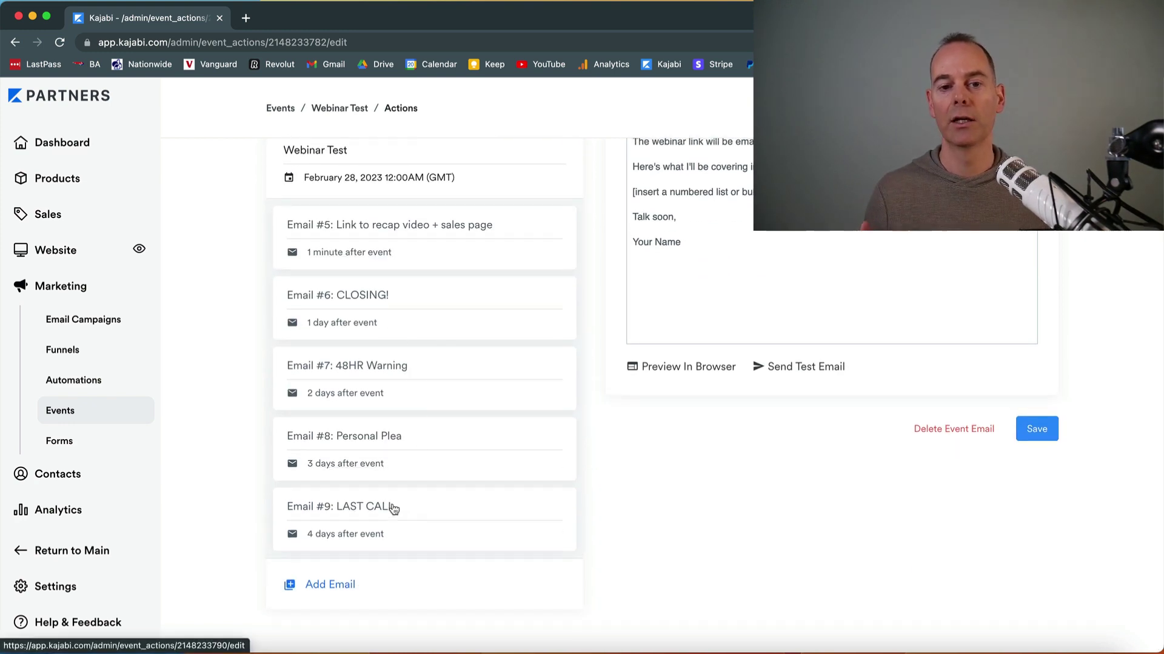
scroll(189, 282, "up", 2)
scroll(190, 282, "up", 8)
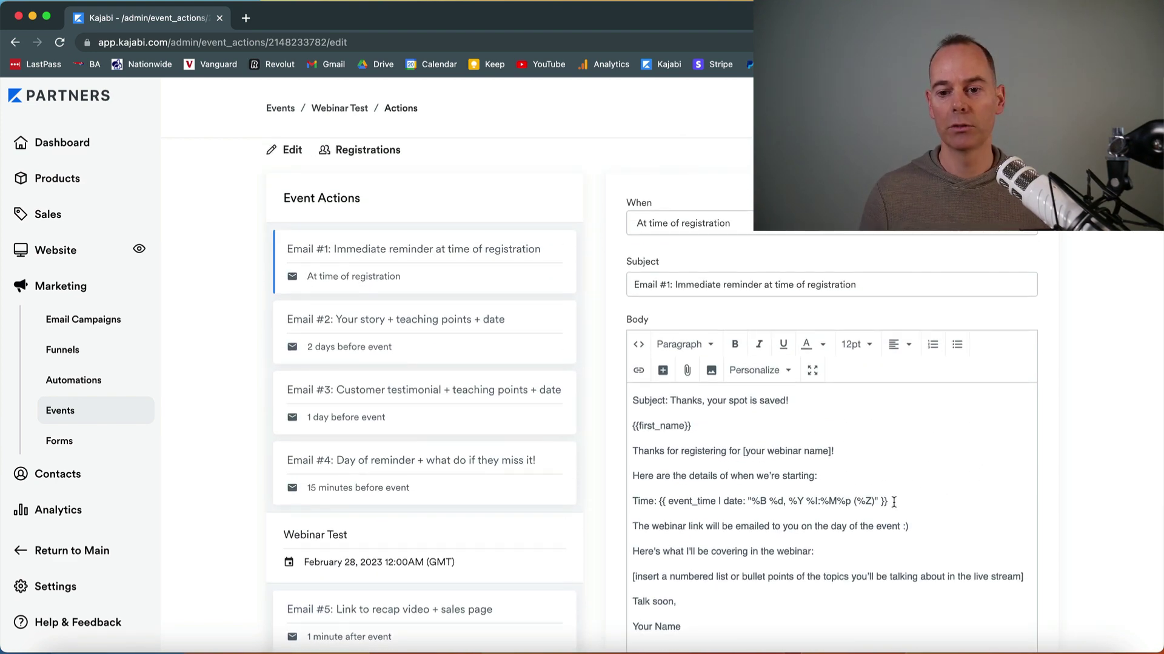
Review the Email #1 body, briefly selecting its event Time line.
left_click_drag(892, 504, 603, 502)
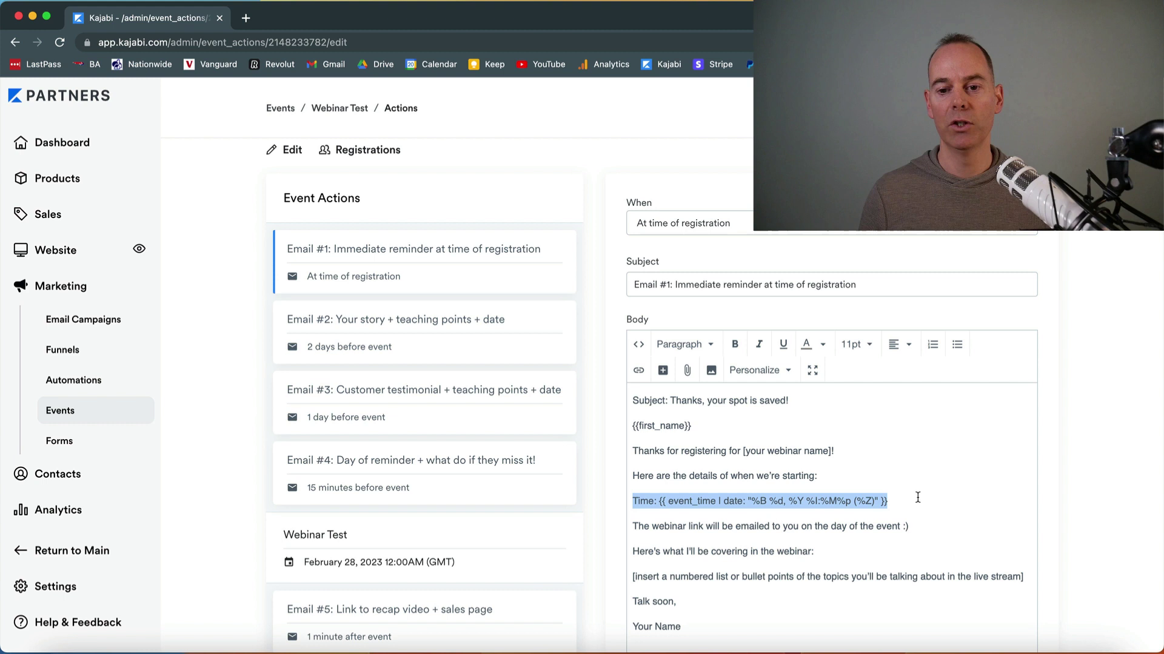
left_click(940, 505)
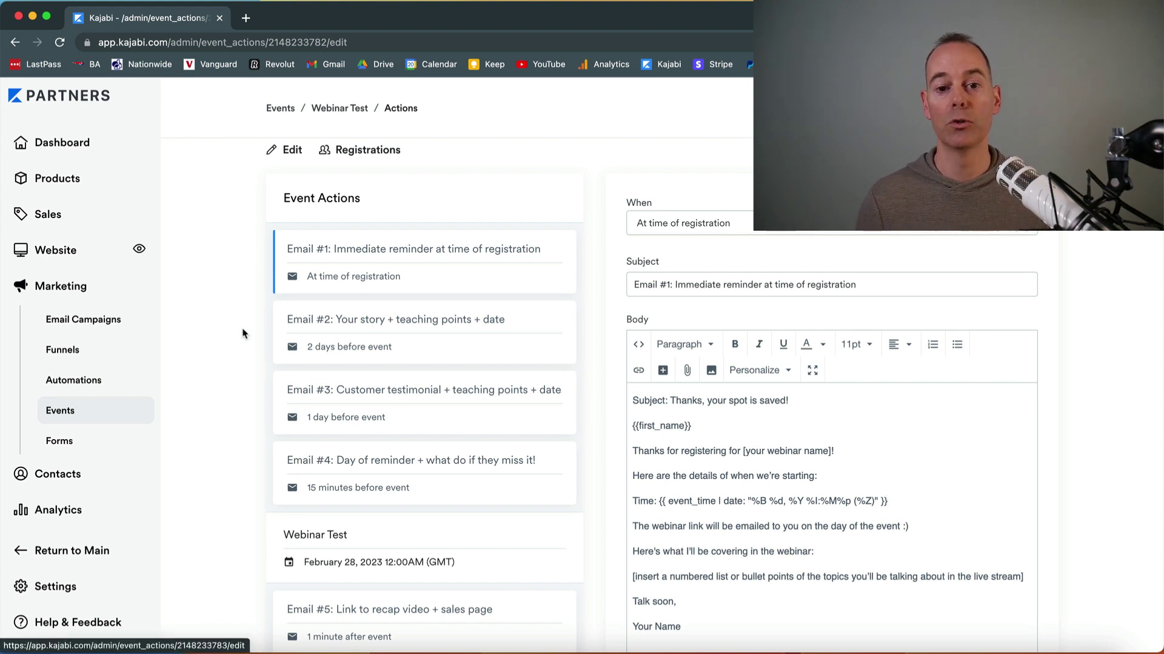
scroll(242, 333, "up", 2)
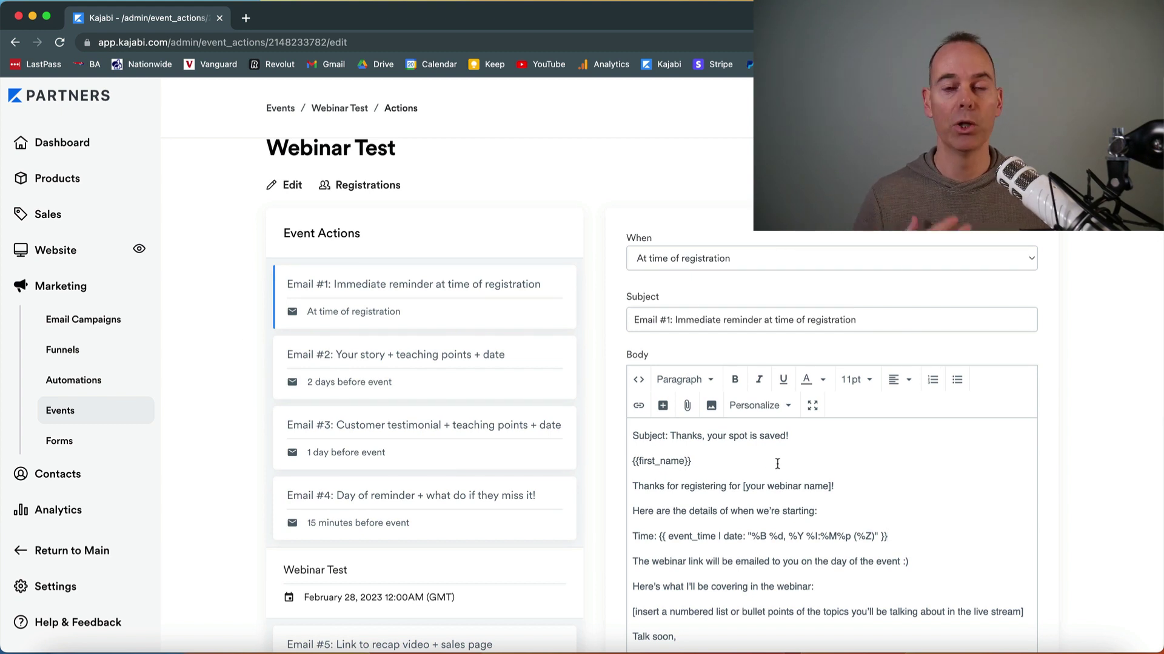
scroll(777, 463, "down", 2)
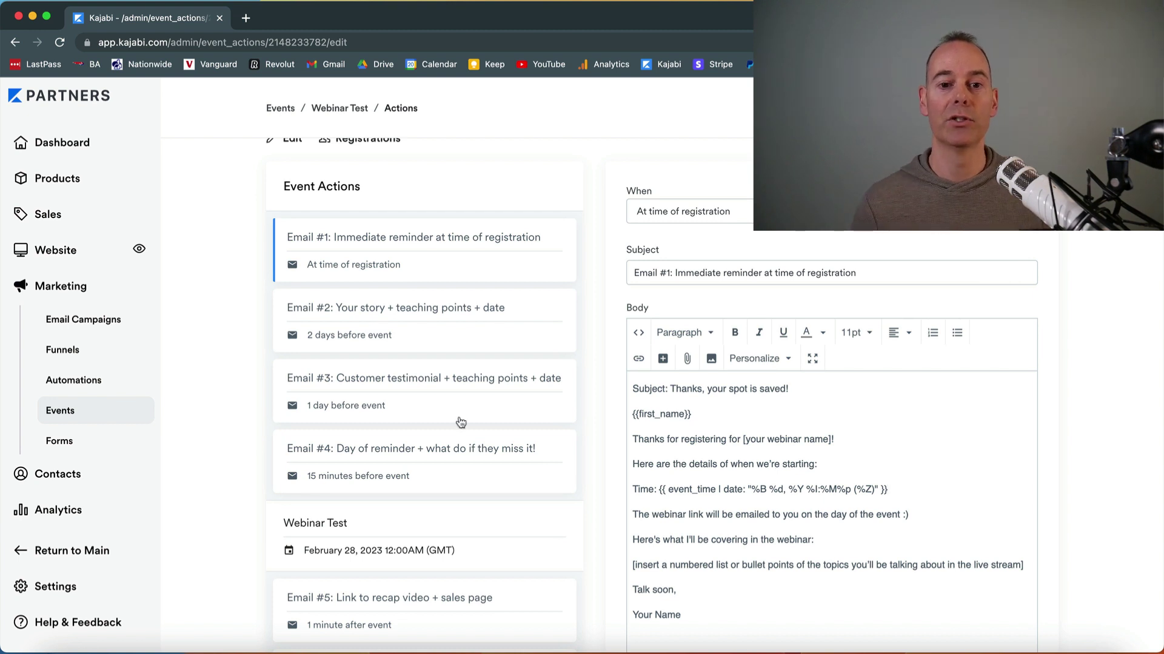
scroll(255, 315, "up", 3)
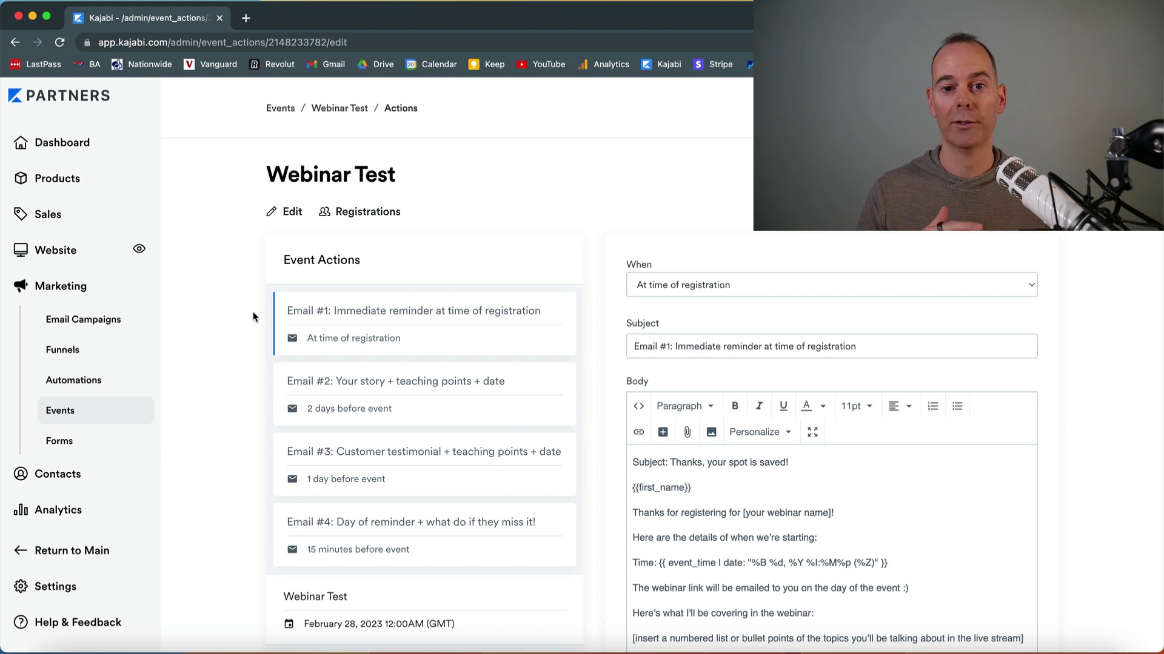
View the event's empty Registrations, leaving the unsaved email page, then go to Forms.
left_click(369, 212)
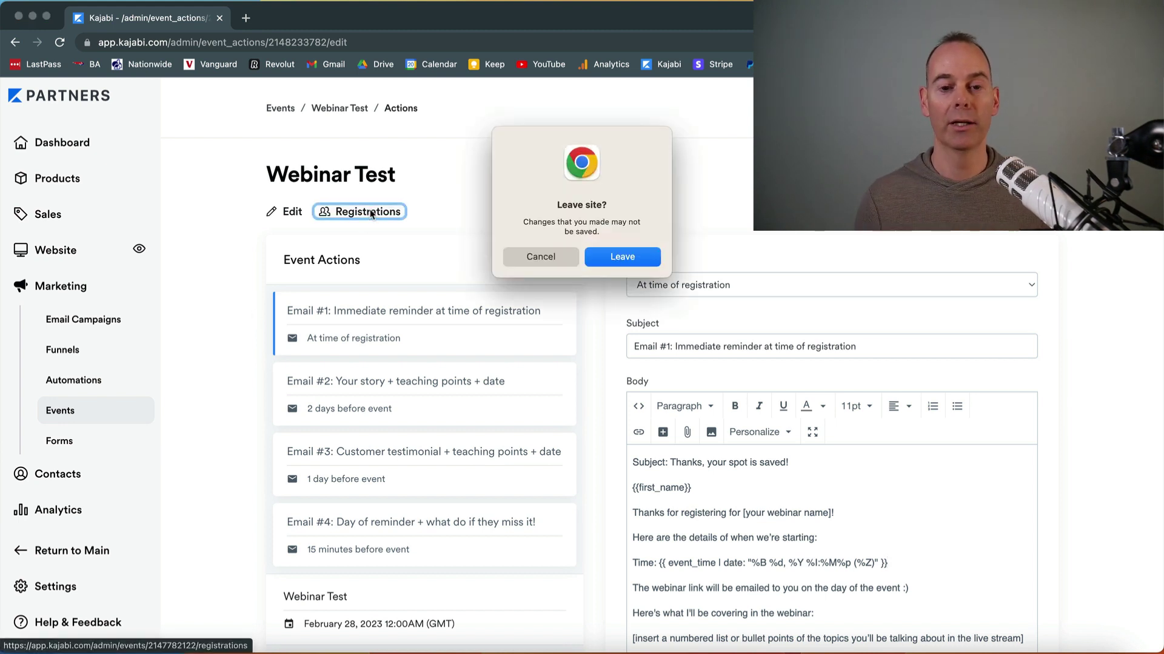
left_click(526, 257)
left_click(380, 217)
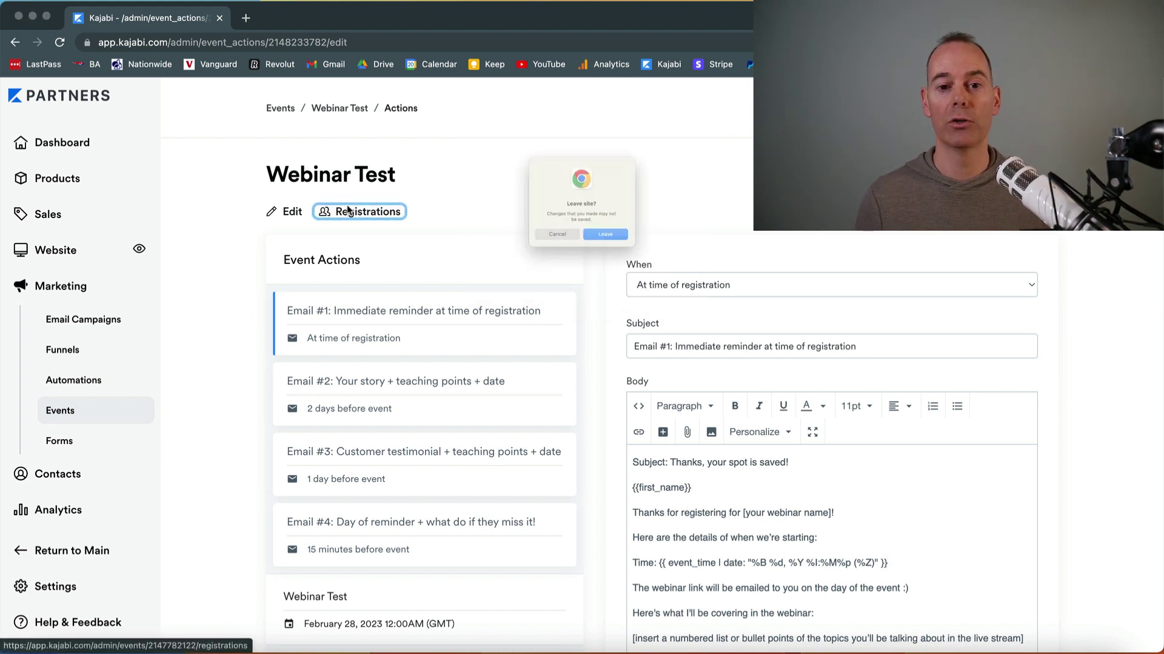
left_click(597, 255)
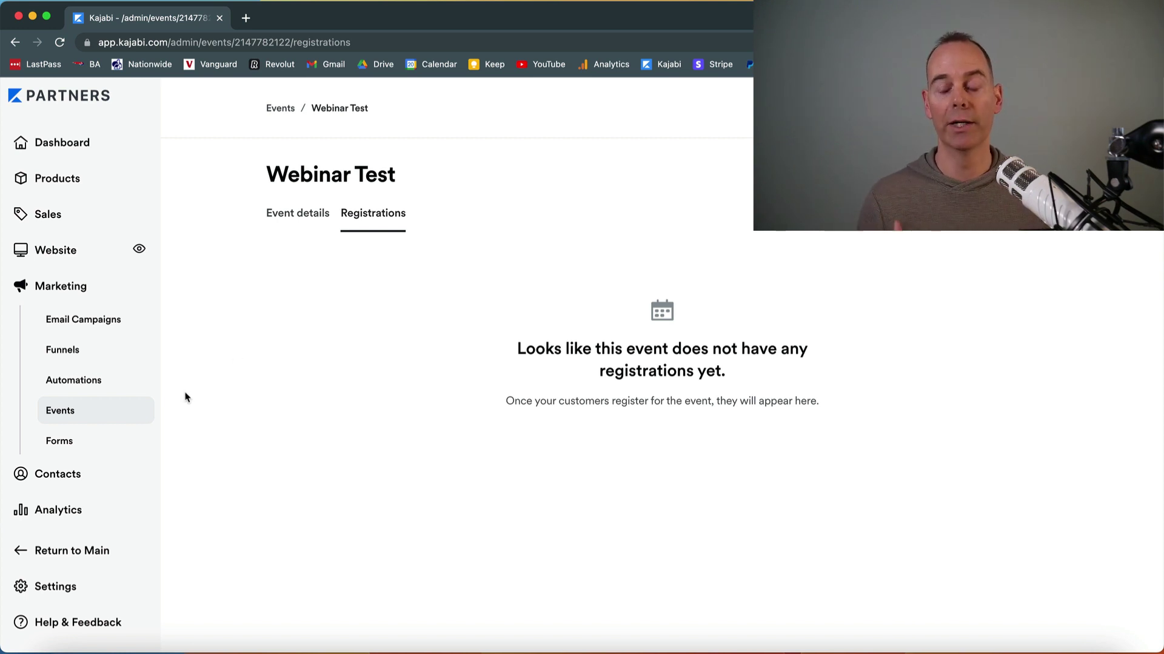
left_click(61, 440)
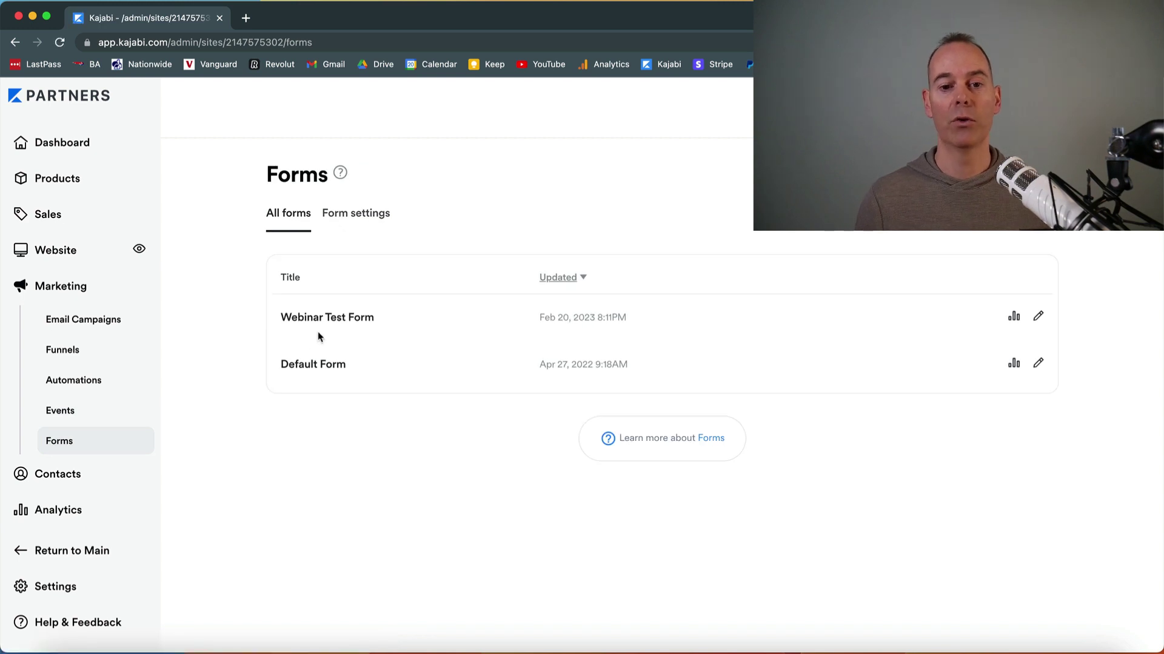
Open Webinar Test Form and review its double opt-in, Name and Email fields, and automation.
left_click(330, 319)
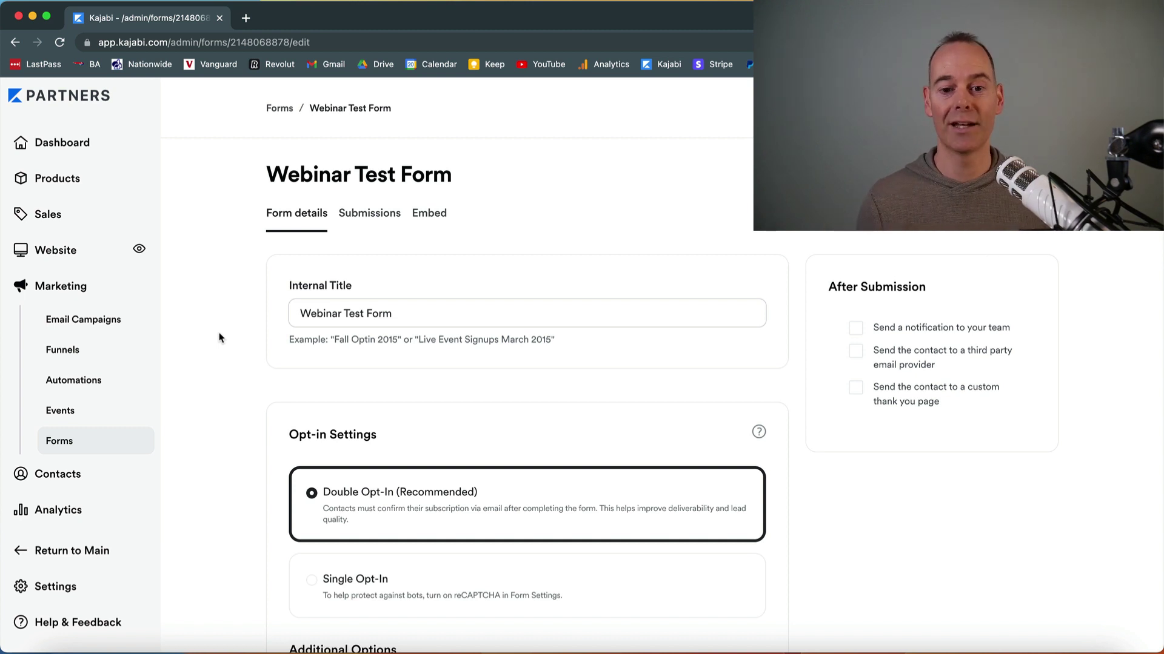
scroll(220, 337, "down", 3)
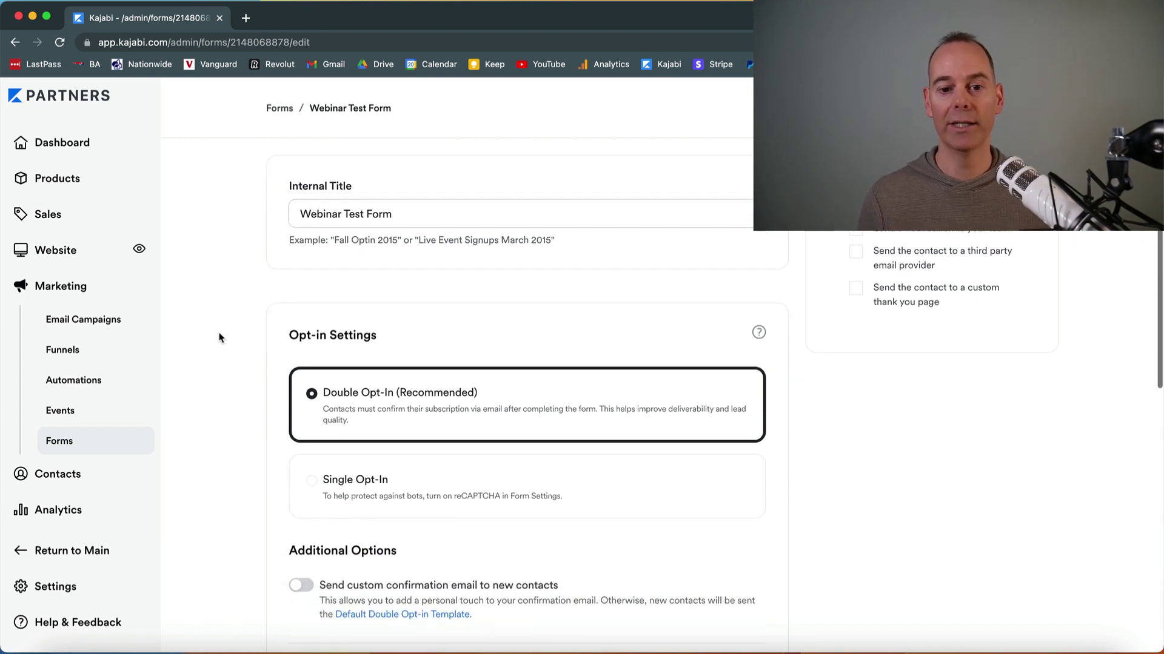
scroll(220, 338, "down", 3)
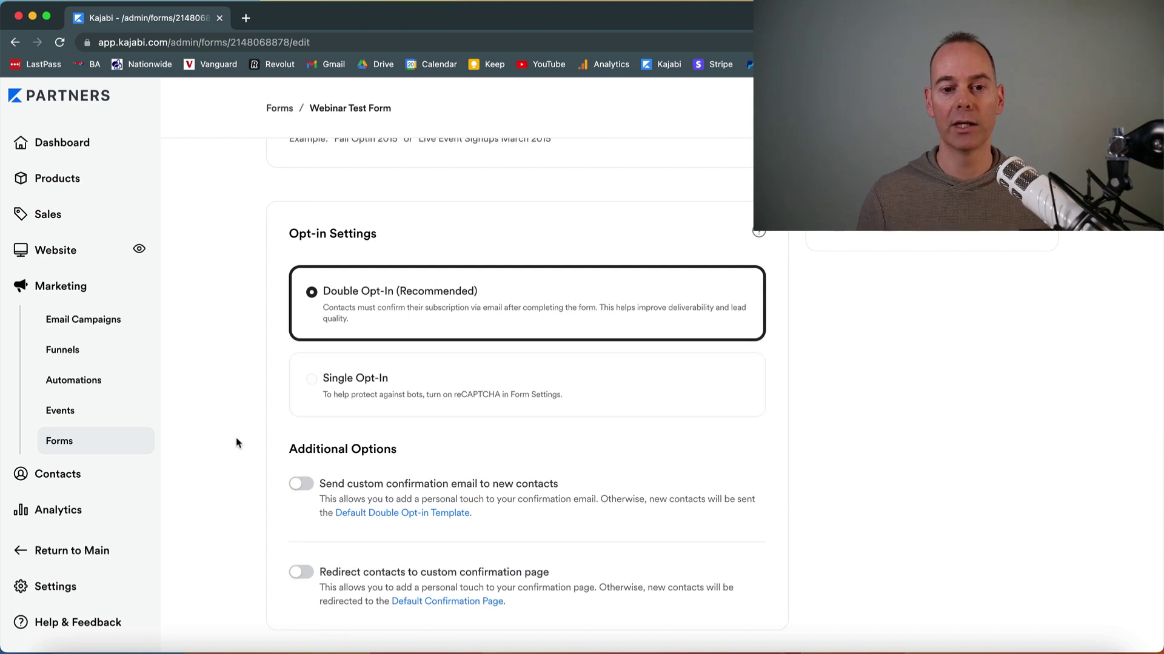
scroll(237, 442, "down", 10)
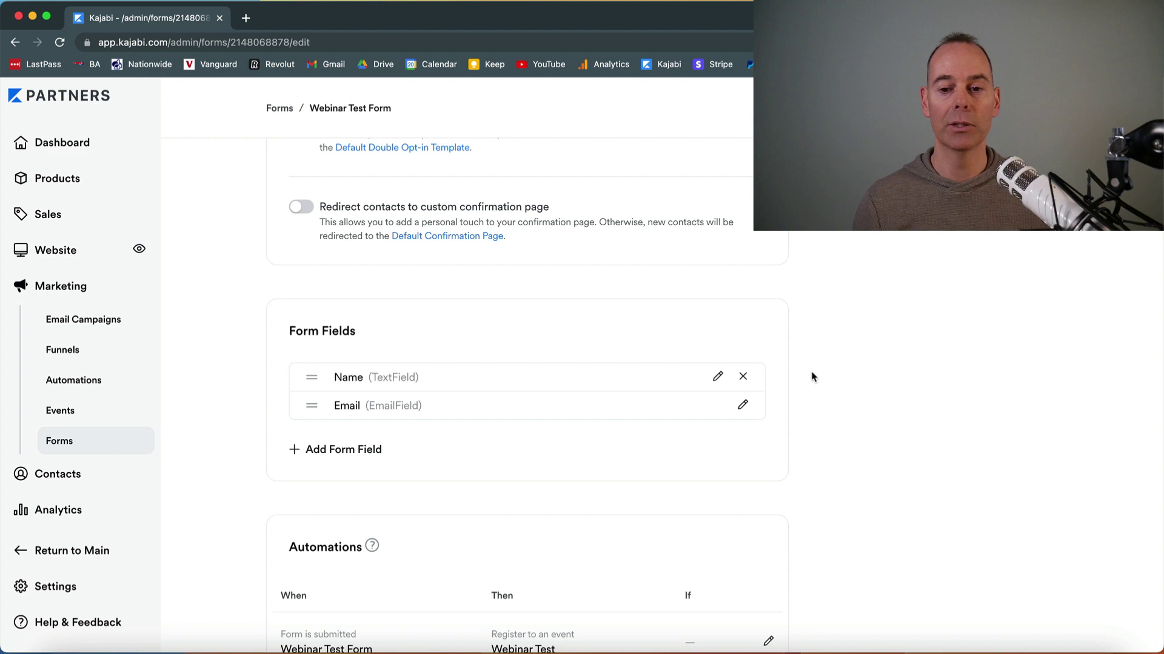
scroll(803, 367, "up", 15)
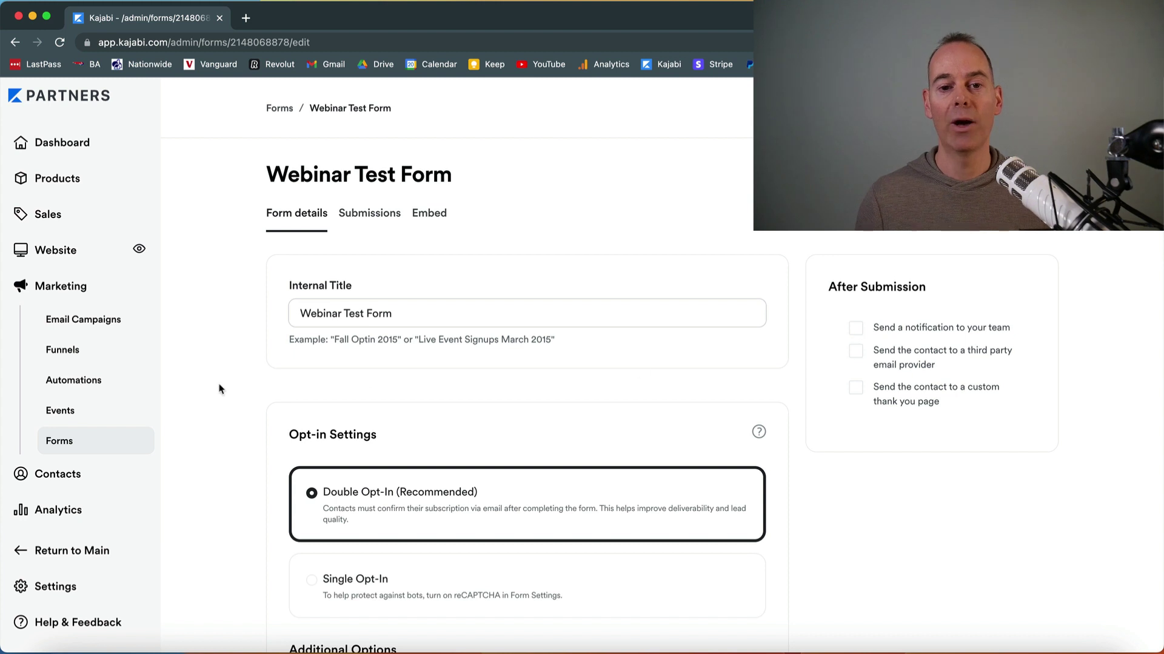
Show the Submissions tab of the Webinar Test Form.
left_click(366, 216)
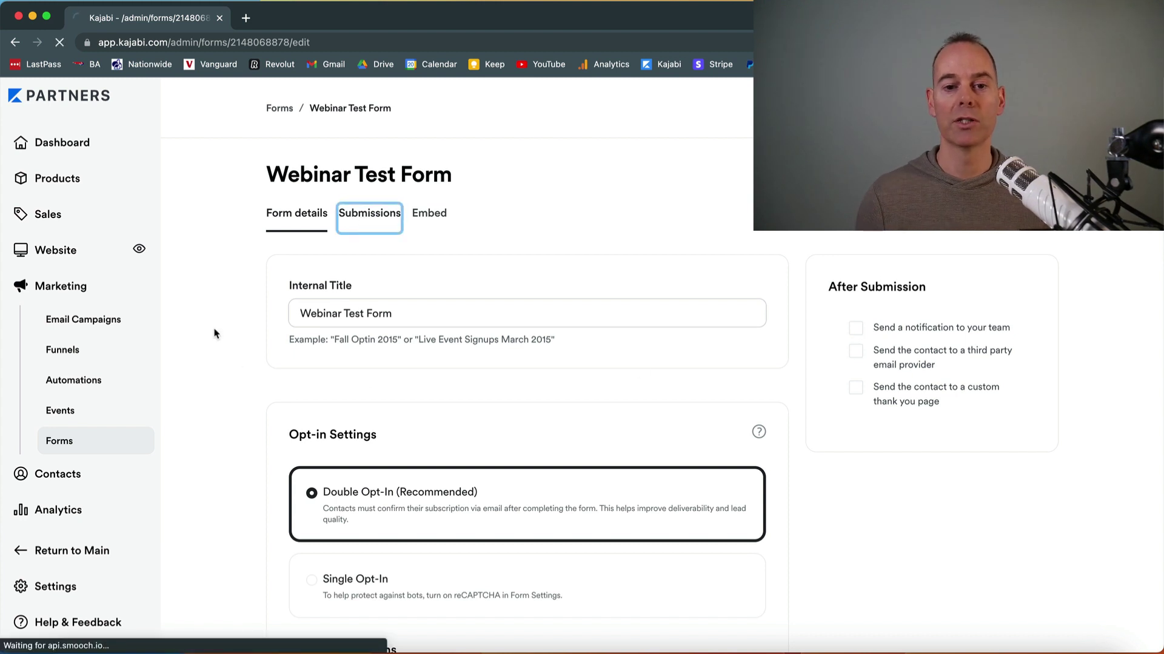